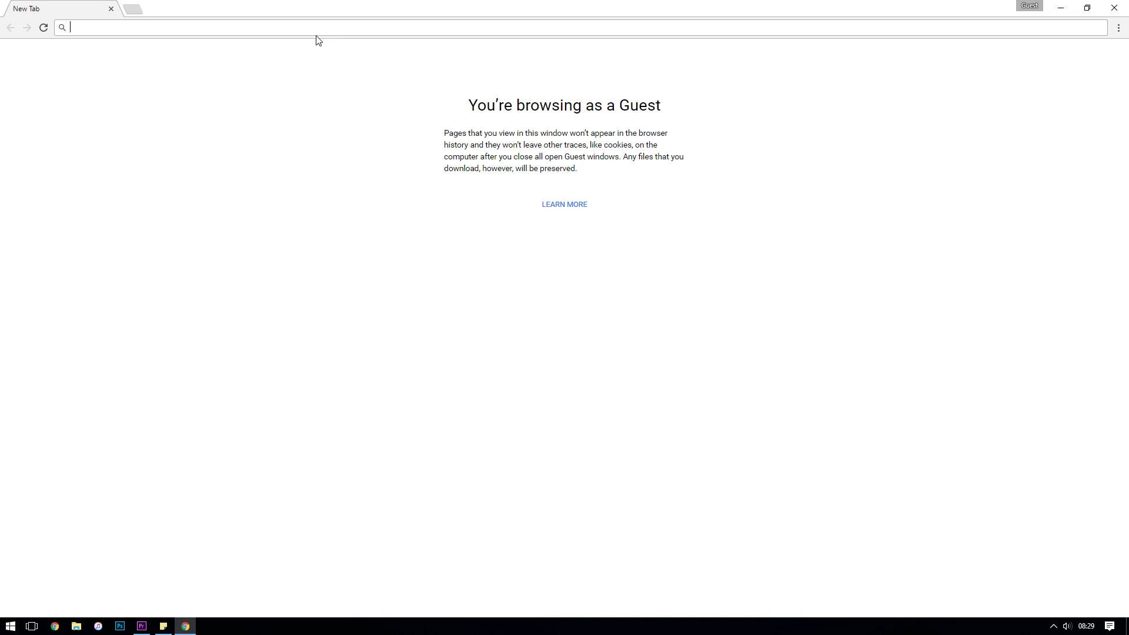
Step: Sign up at nightbot.tv with the Twitch account, authorizing Nightbot Beta, and have Nightbot join the channel
text(nightbot.tv)
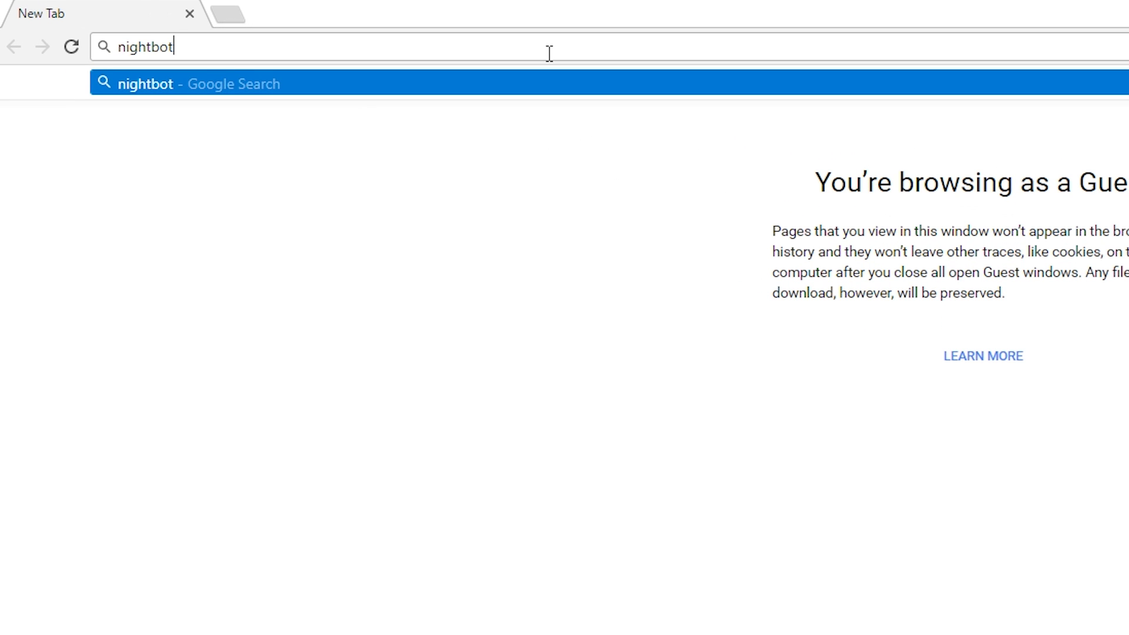
key(Return)
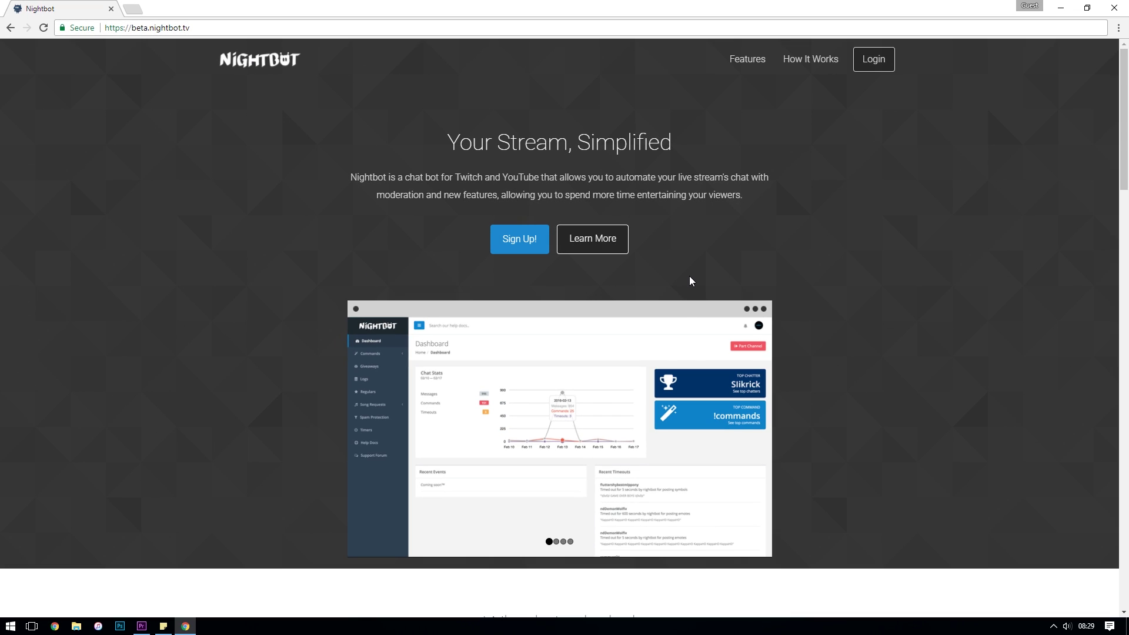
click(519, 241)
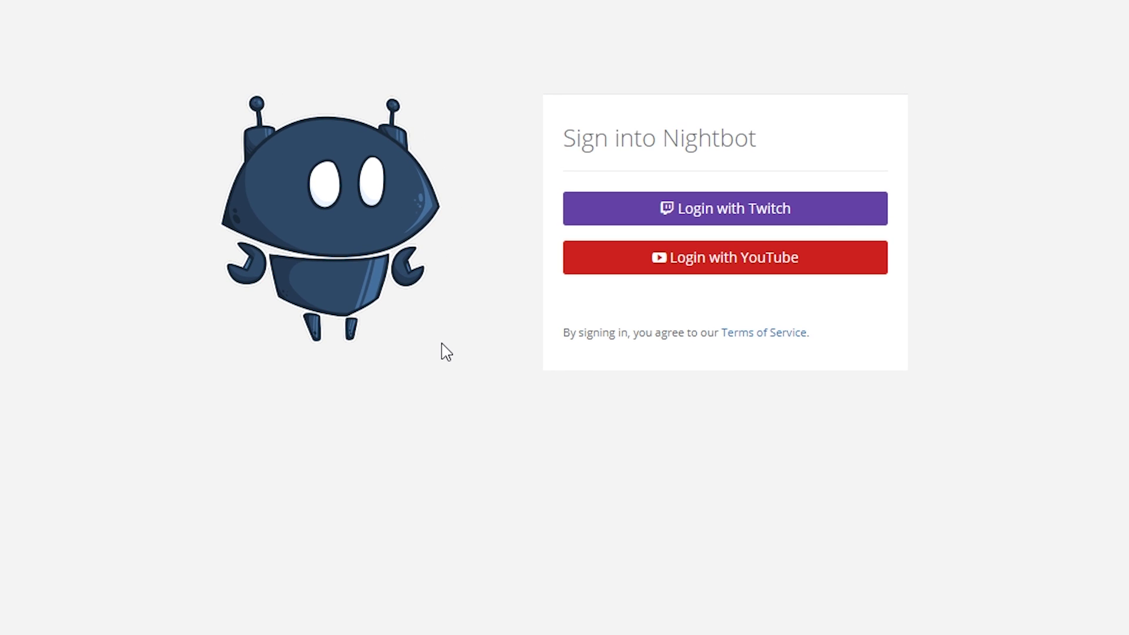
click(836, 218)
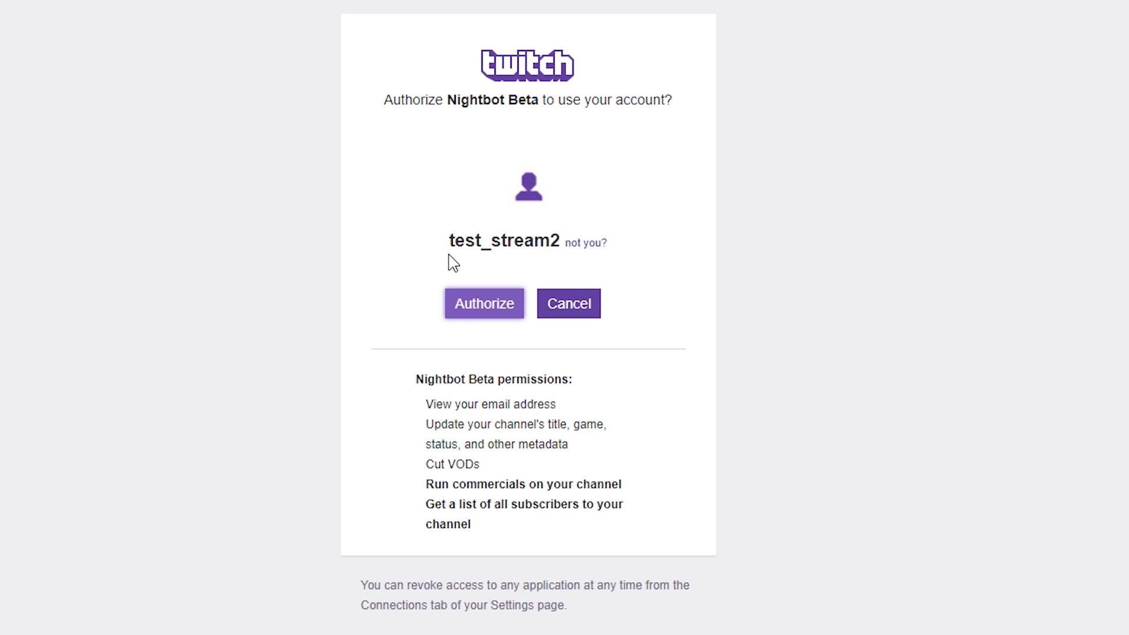
click(500, 318)
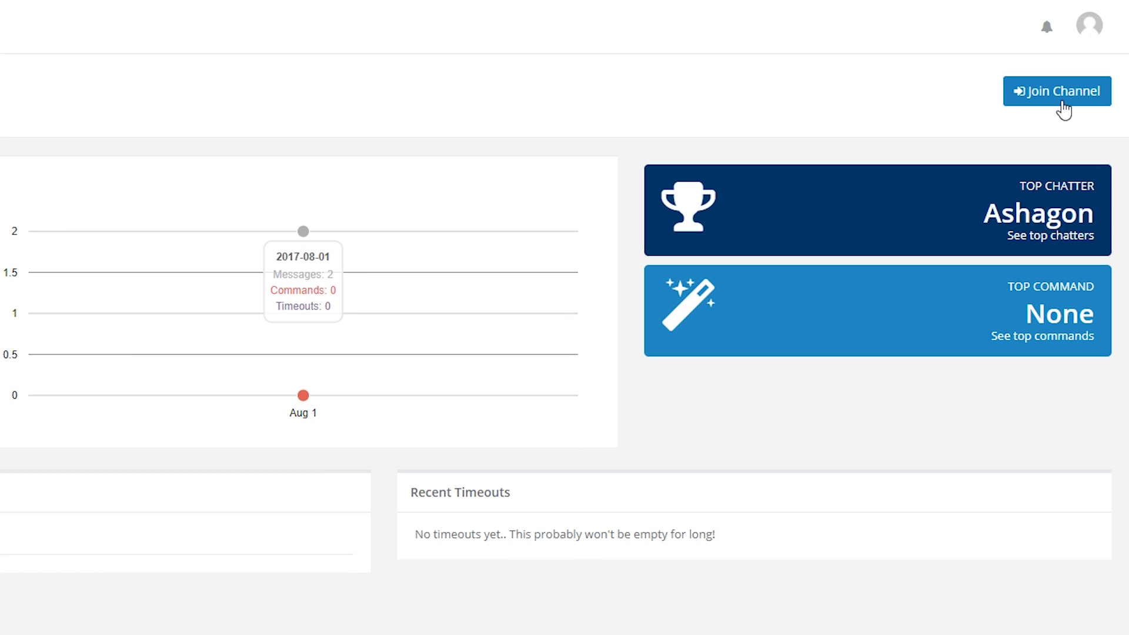
click(1064, 108)
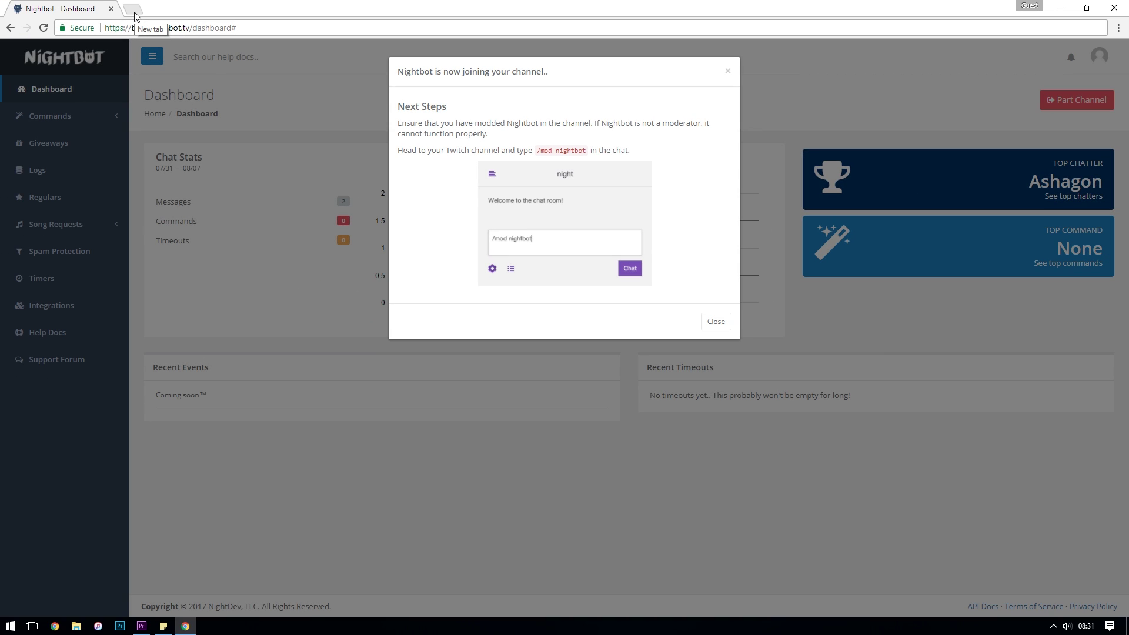
Step: Open twitch.tv in a new tab, go to the account's own channel page and dismiss the cookie and TwitchCon notices
click(134, 9)
text(twitch.tv)
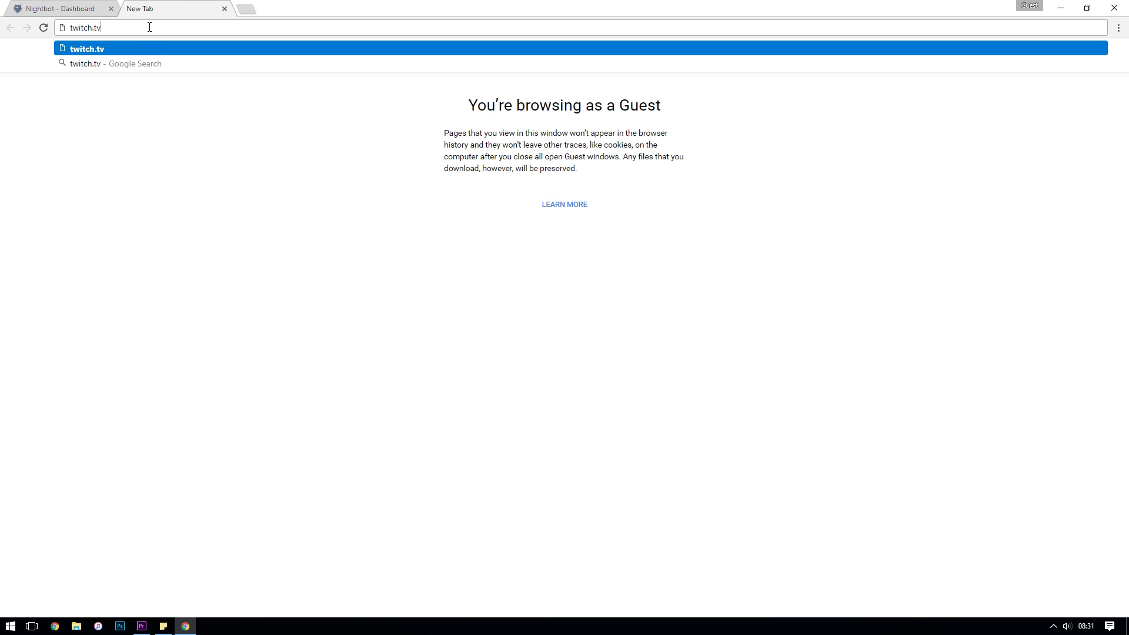
key(Return)
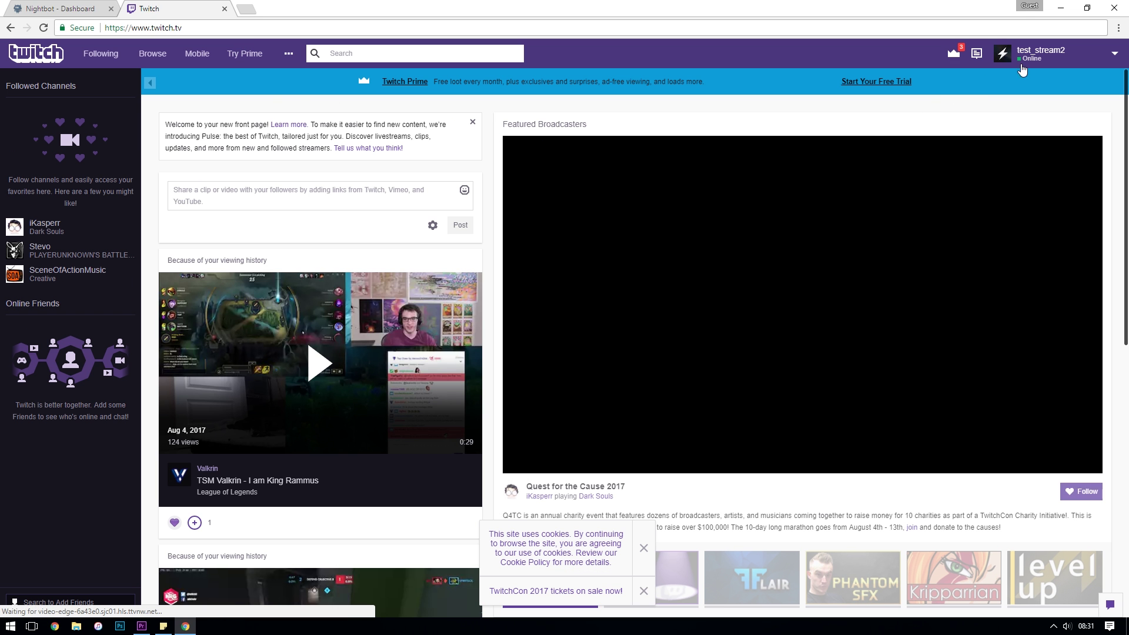
click(1073, 54)
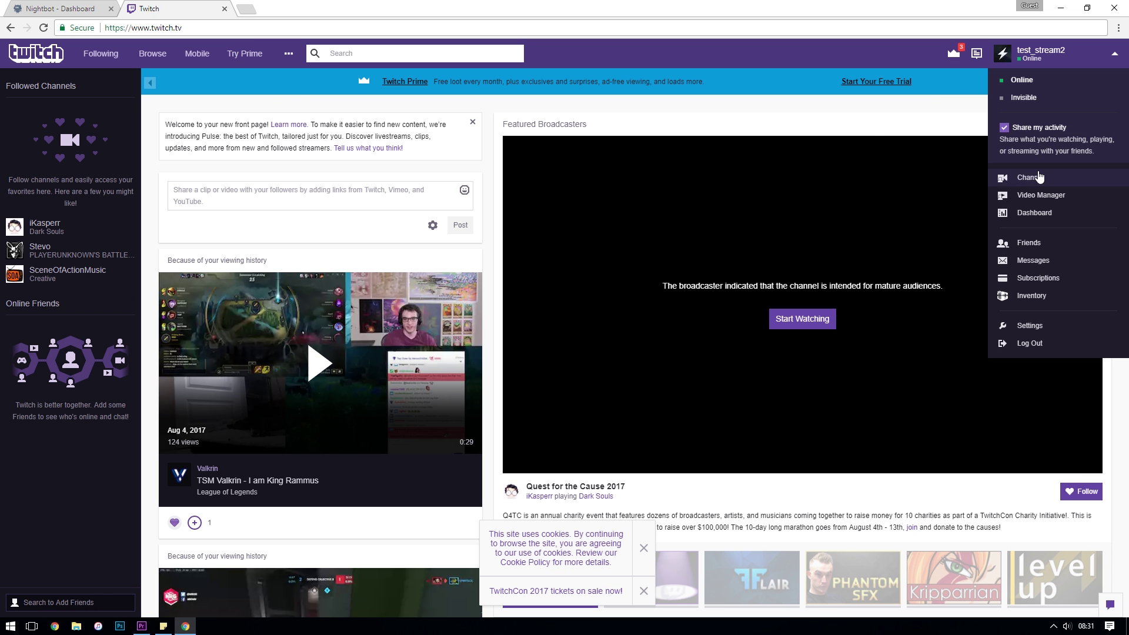
click(1032, 177)
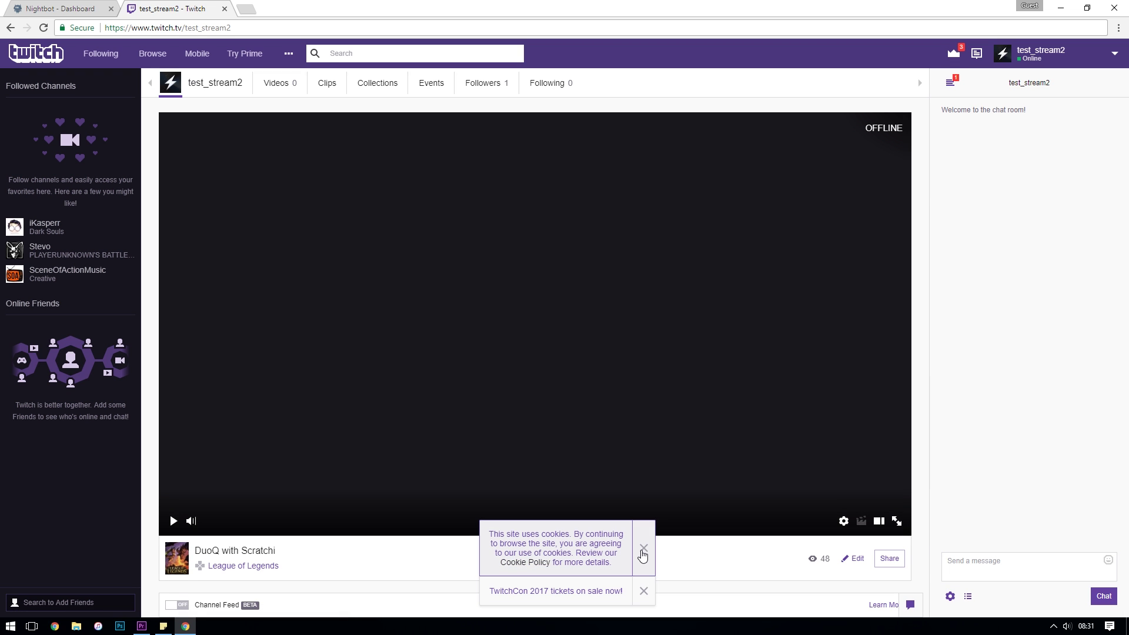
click(642, 553)
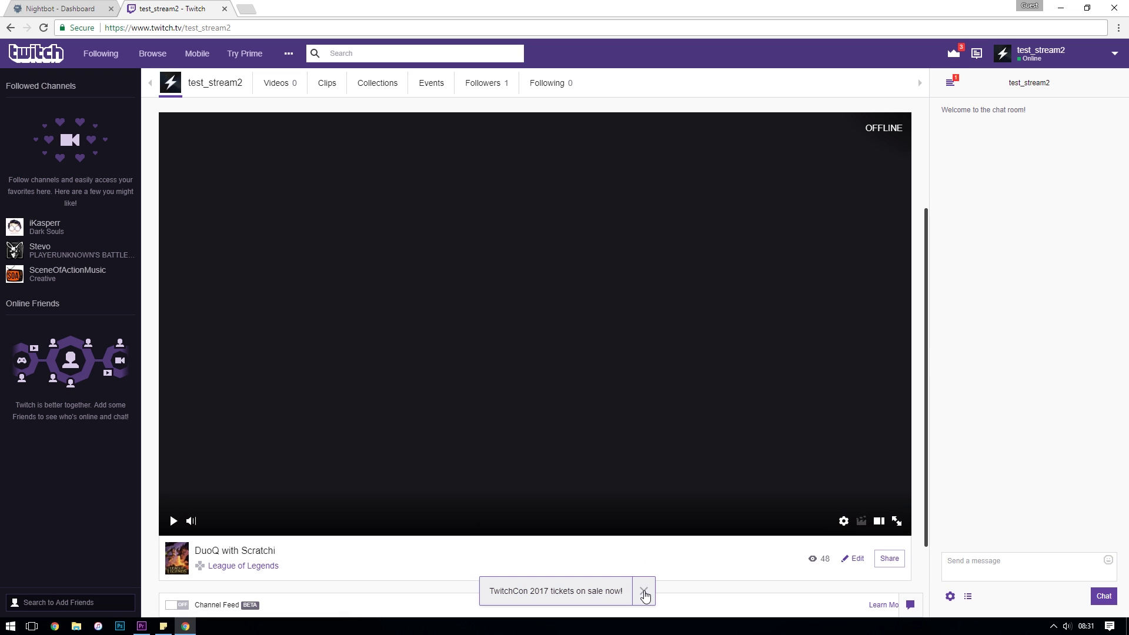
click(643, 591)
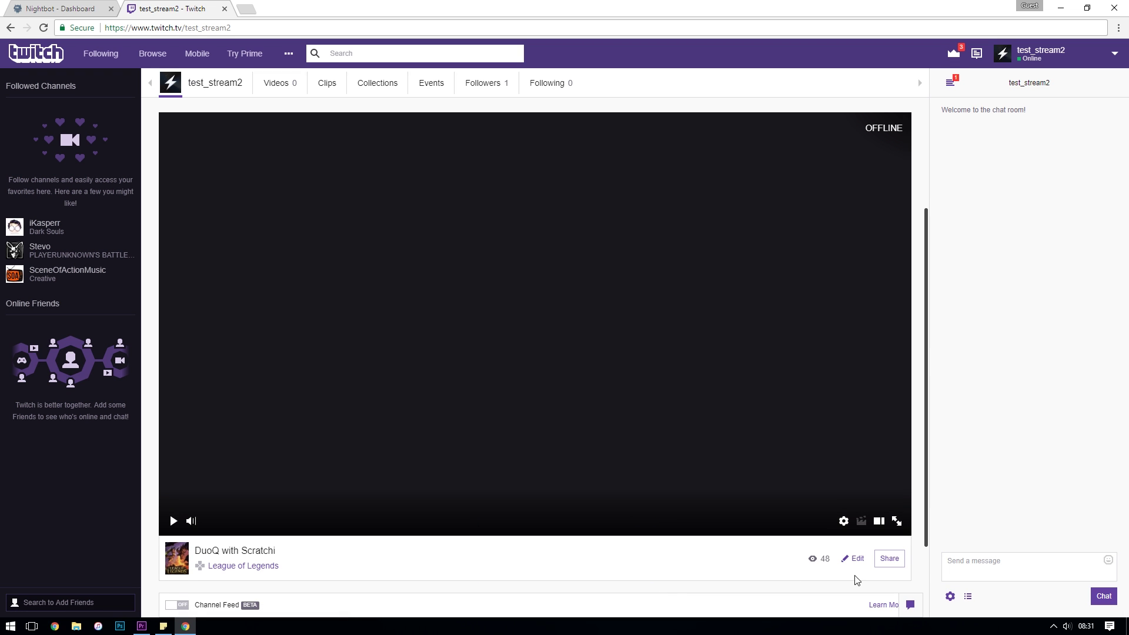
Step: Make Nightbot a moderator by sending "/mod nightbot" in the channel chat, and close the joining notice on the Nightbot dashboard
click(995, 563)
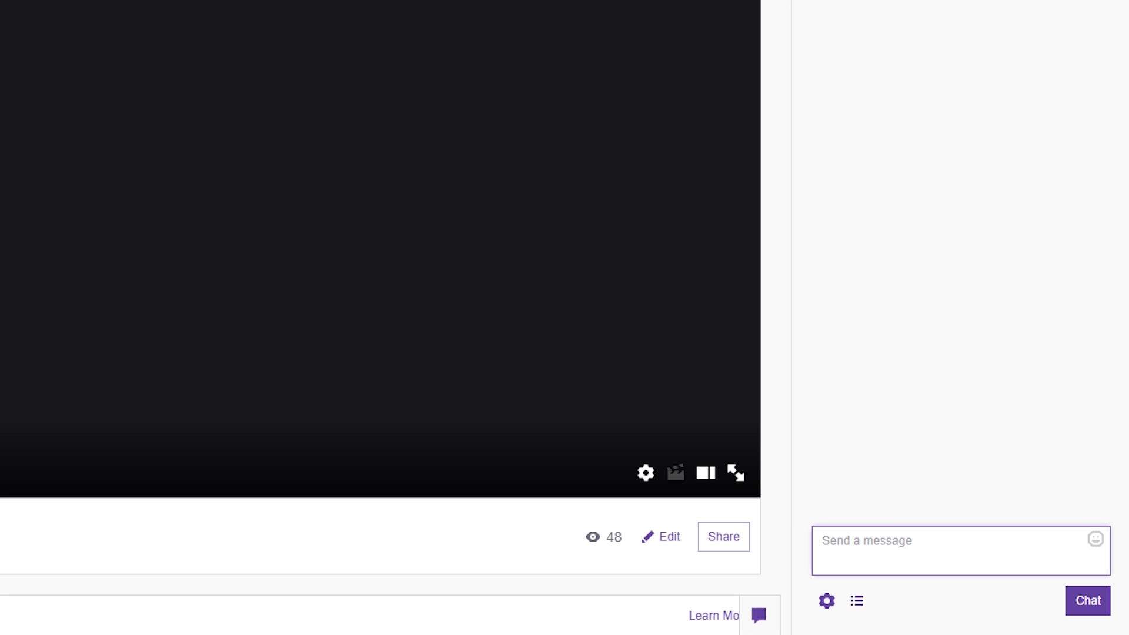
text(/mod)
text( nightbot)
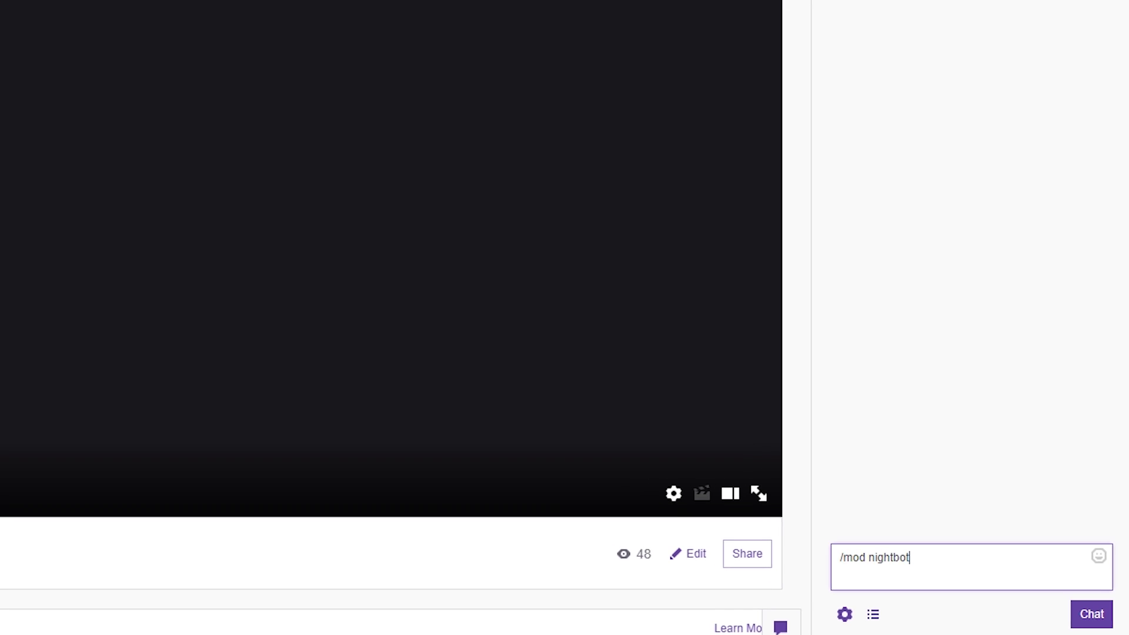
key(Return)
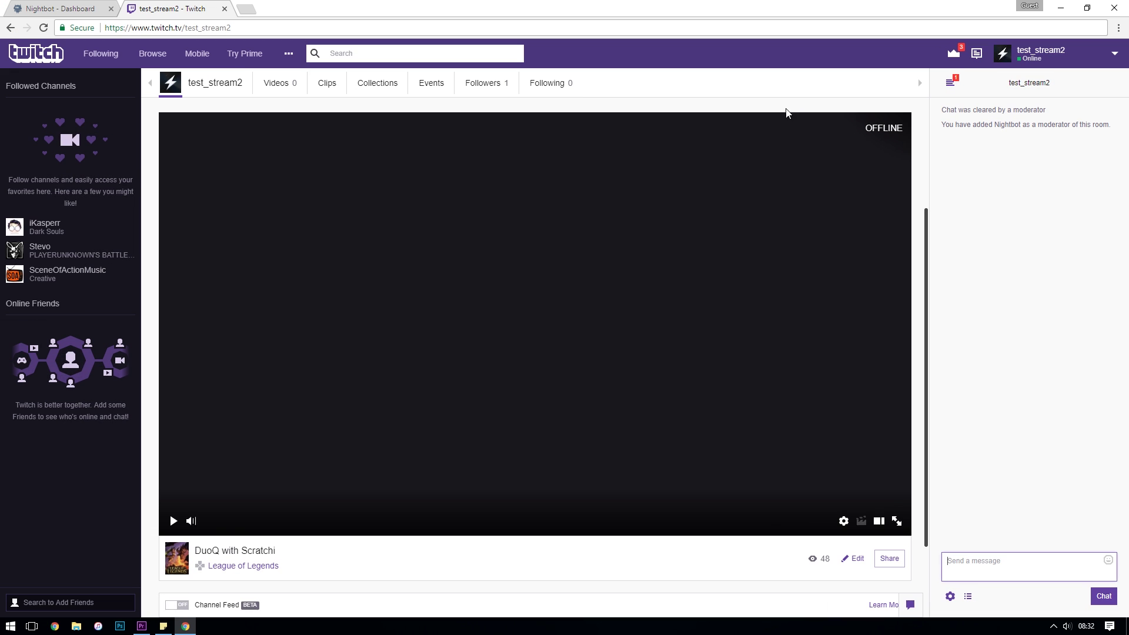
click(65, 13)
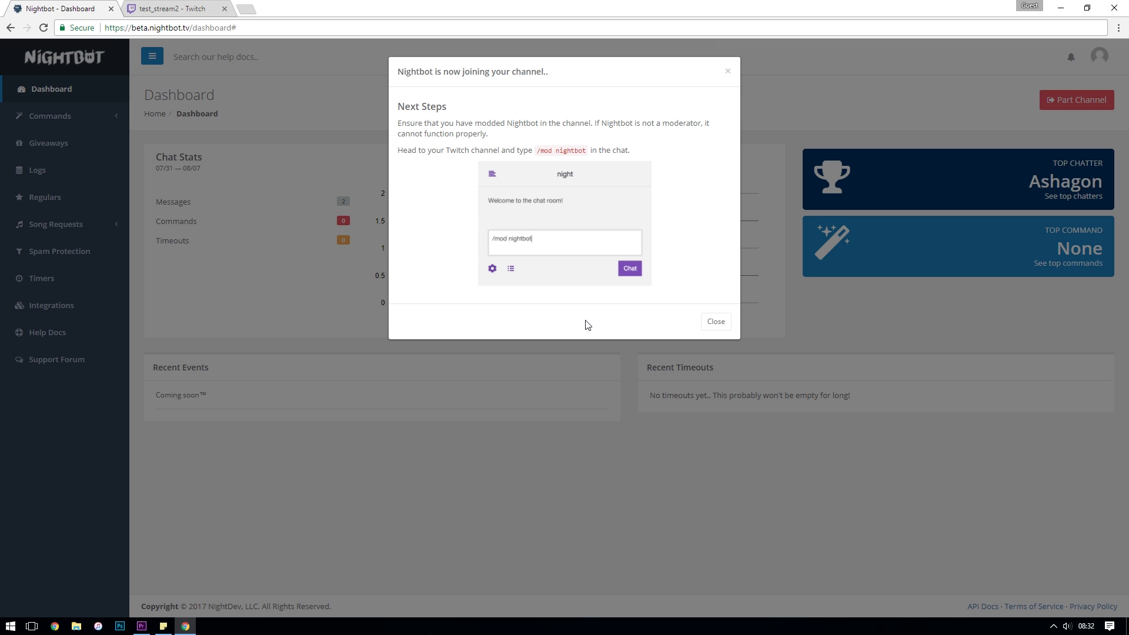
click(714, 322)
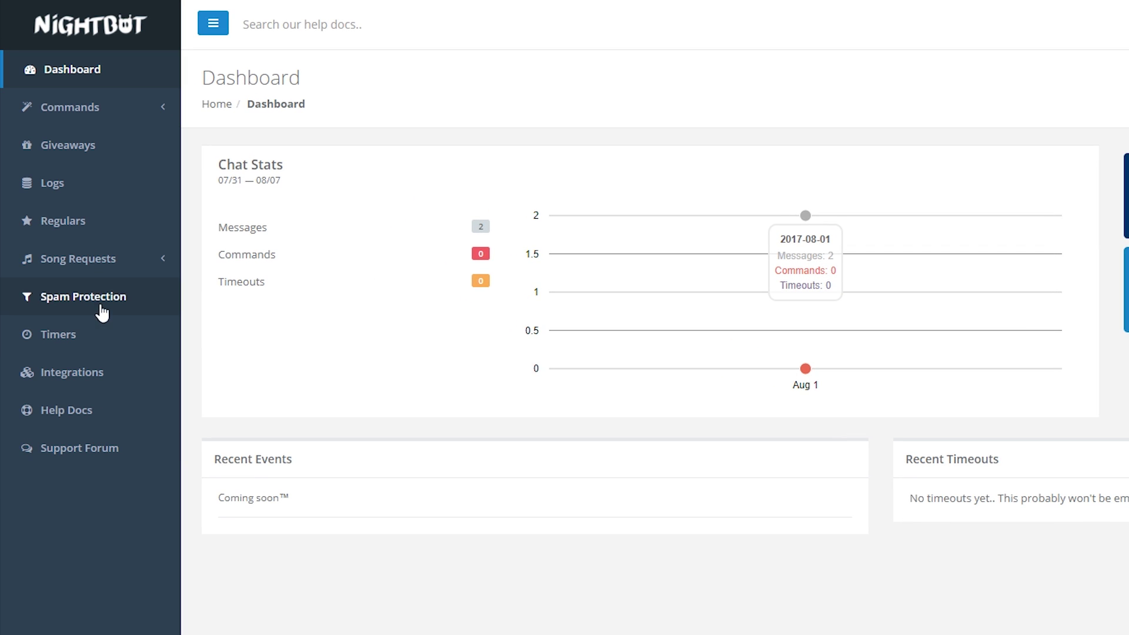
Step: Review the default commands and open the options of the !commands command
click(102, 118)
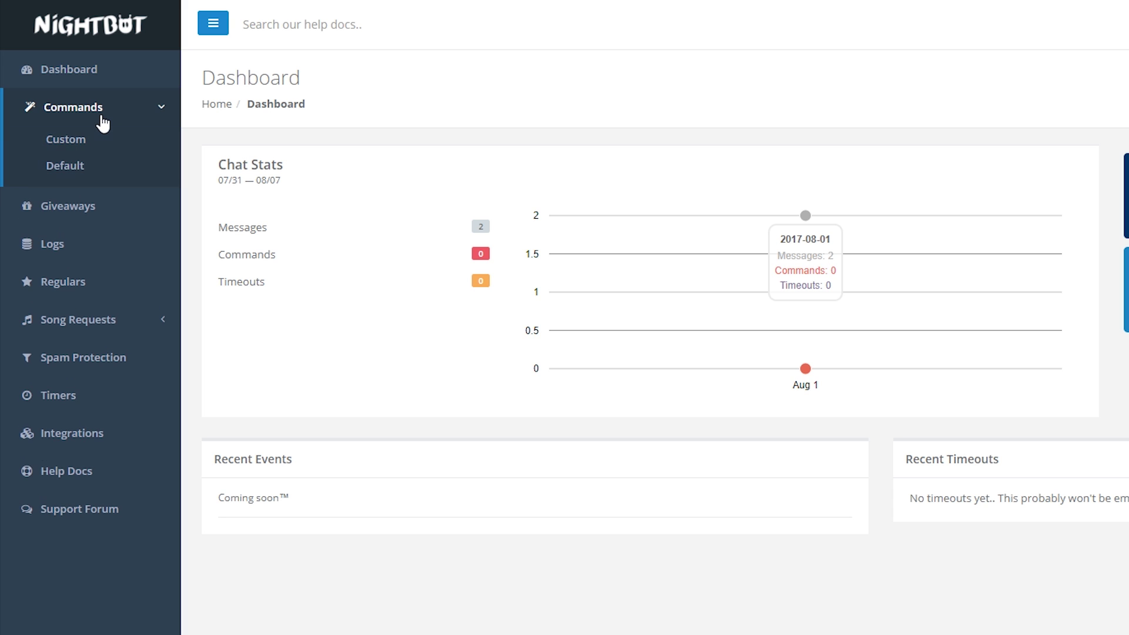
click(65, 168)
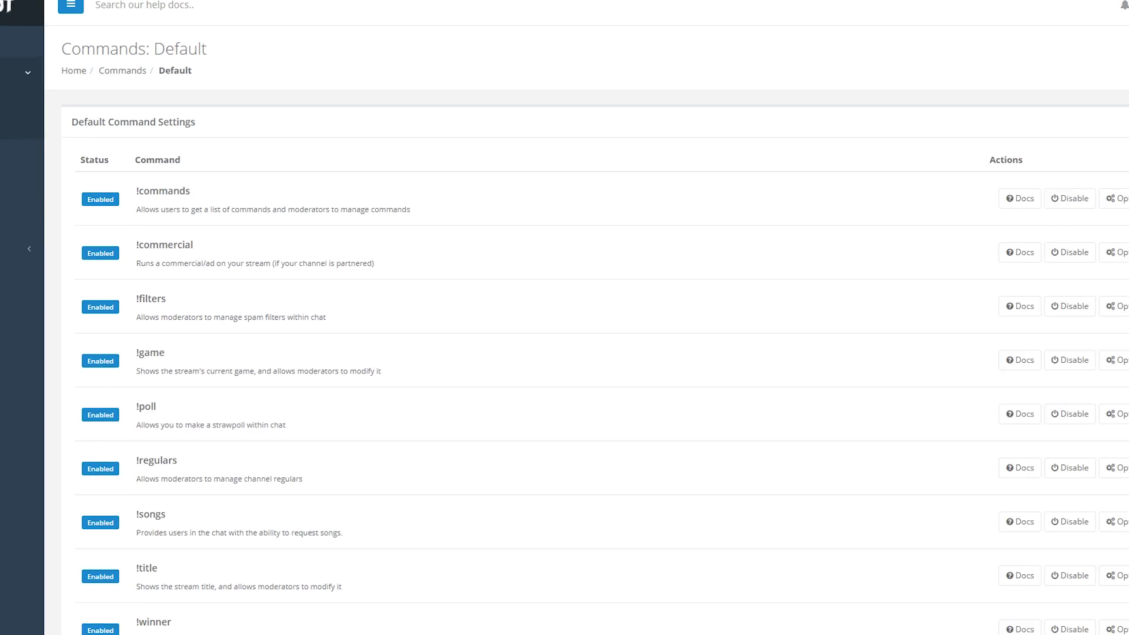
scroll(422, 172, down, 1)
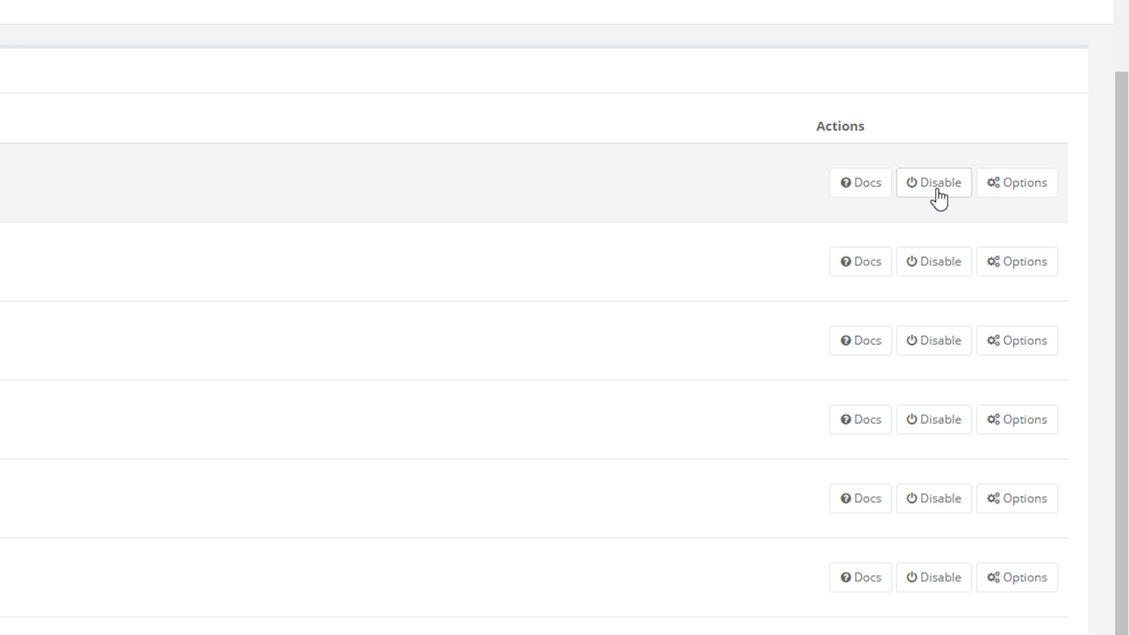
click(1014, 187)
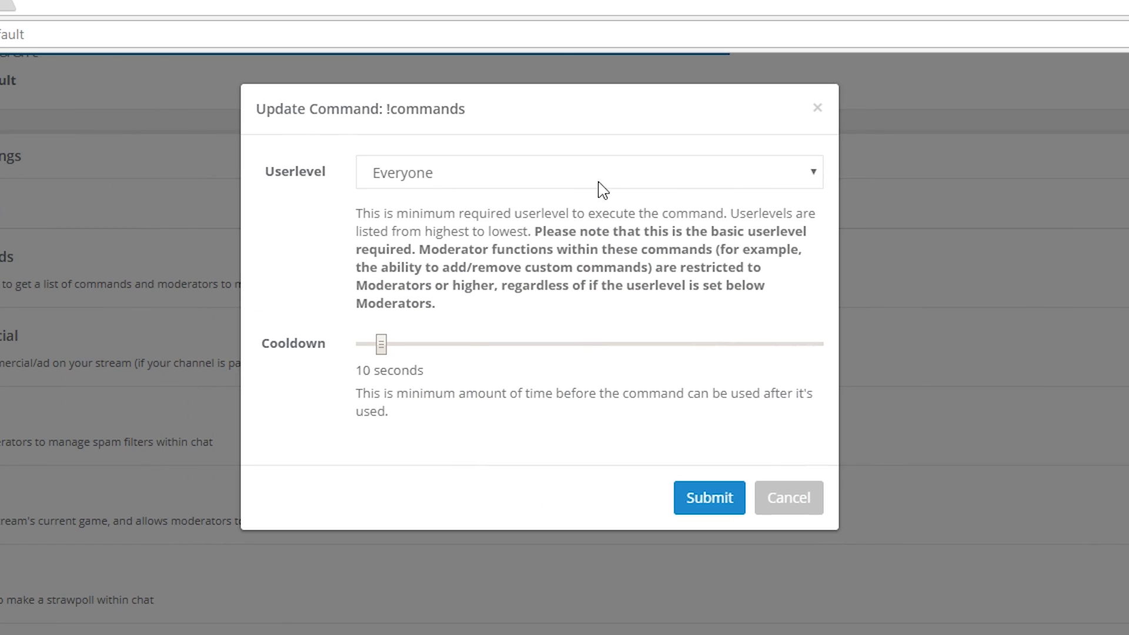
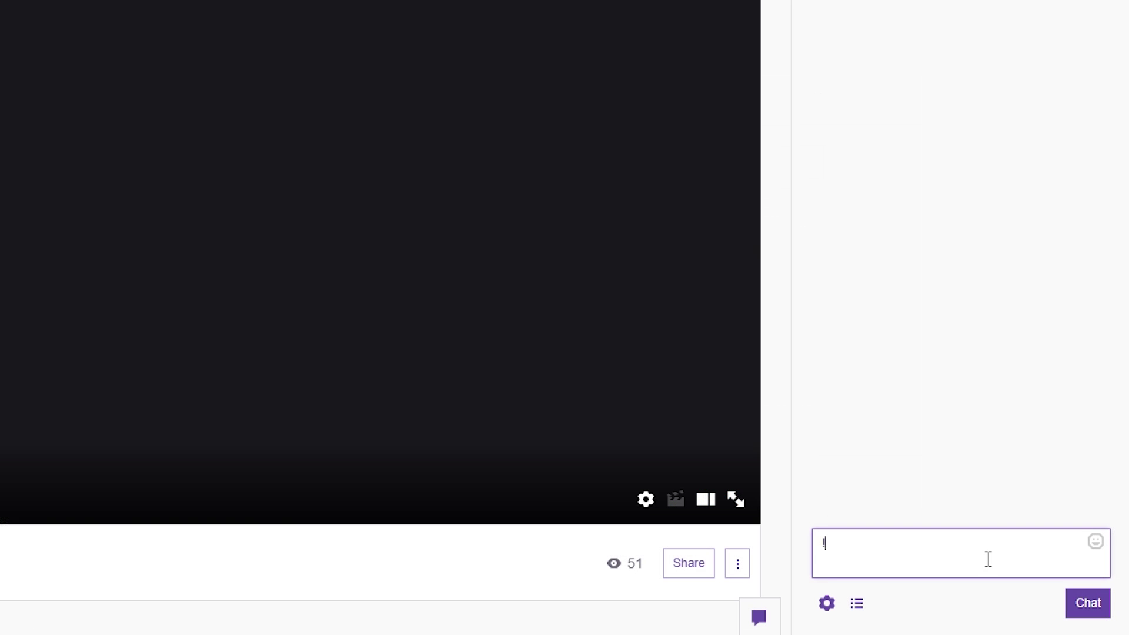
Step: In the Twitch channel chat, query the current game with !game and change it with "!game CS:GO"
text(game)
key(Return)
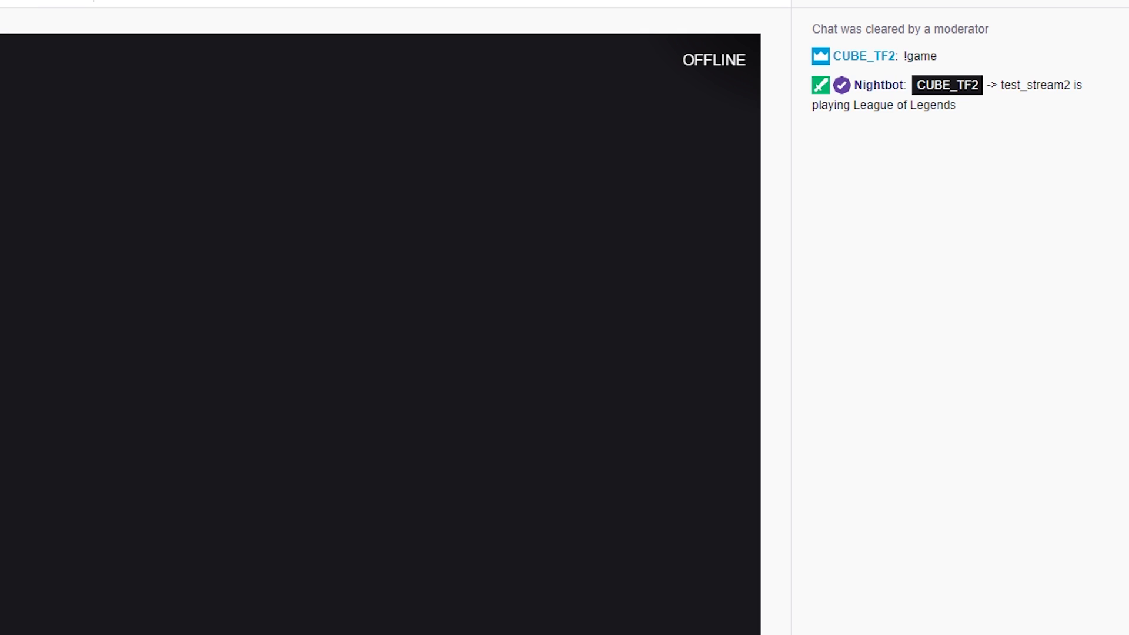
click(980, 551)
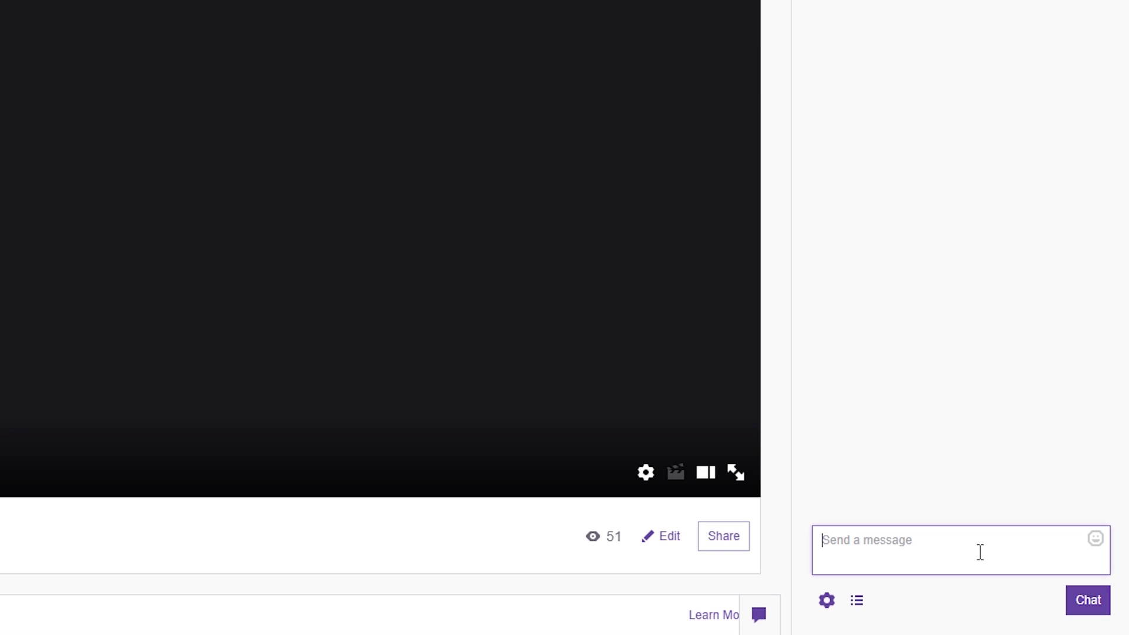
text(!game )
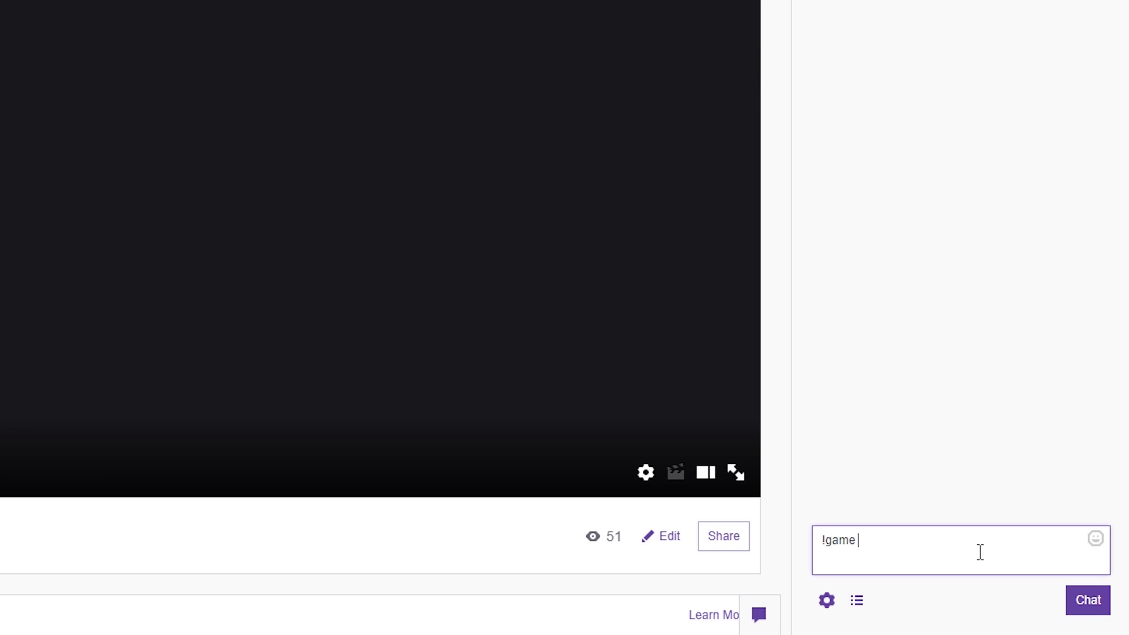
text(CS:GO)
key(Return)
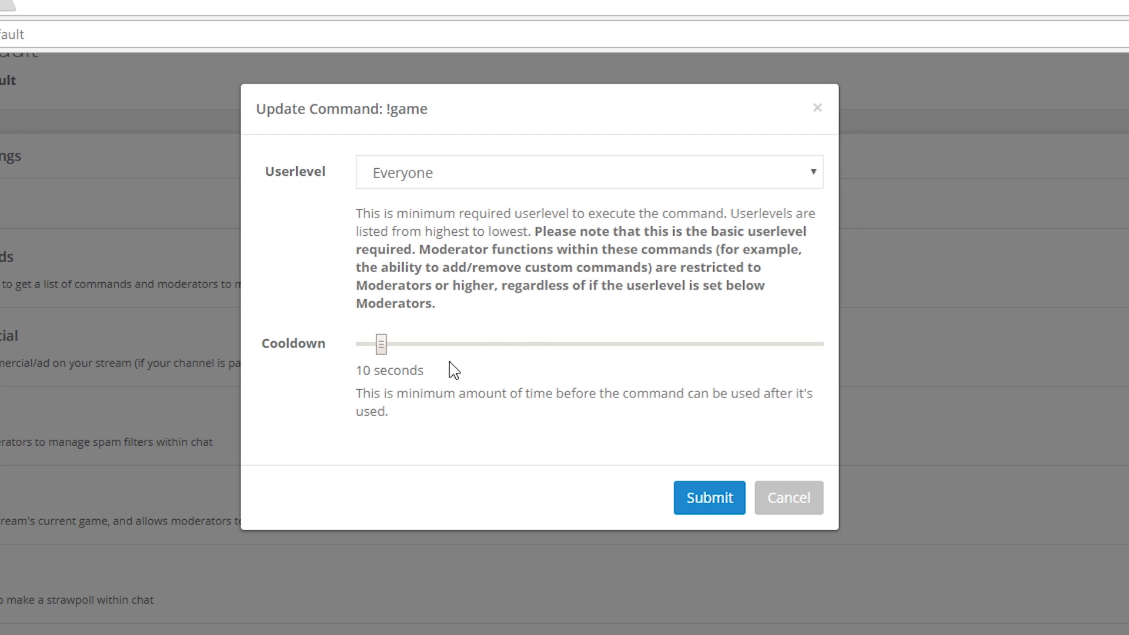
Step: Adjust the cooldown of the default !game command and submit its settings
drag(383, 354, 358, 356)
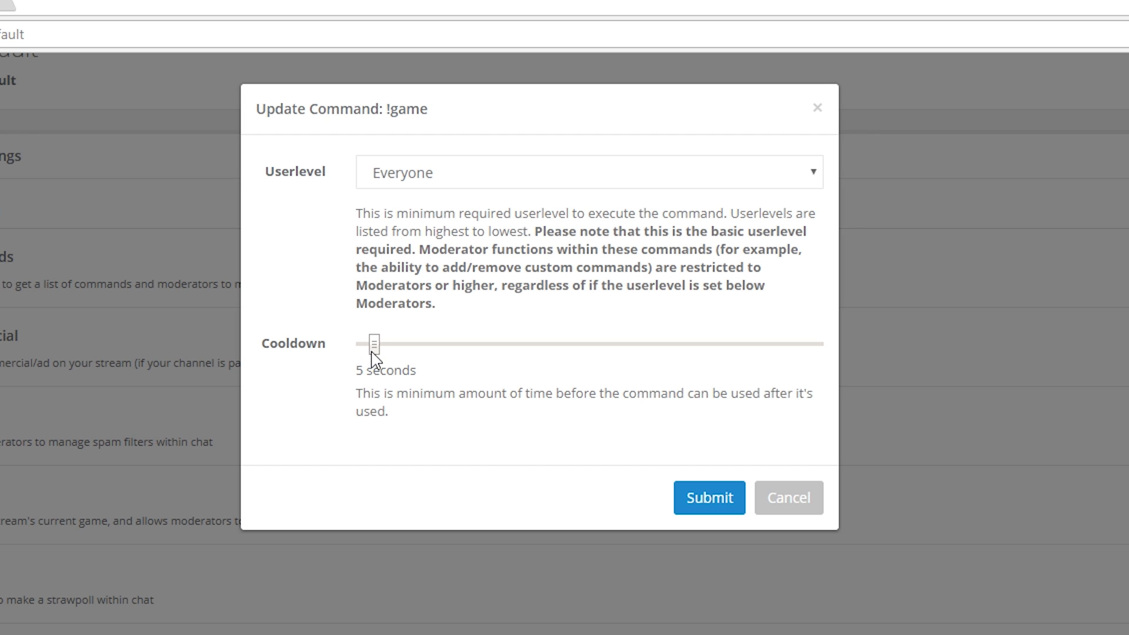
mouse_move(375, 353)
mouse_down()
mouse_move(647, 354)
mouse_move(383, 360)
mouse_up()
click(703, 499)
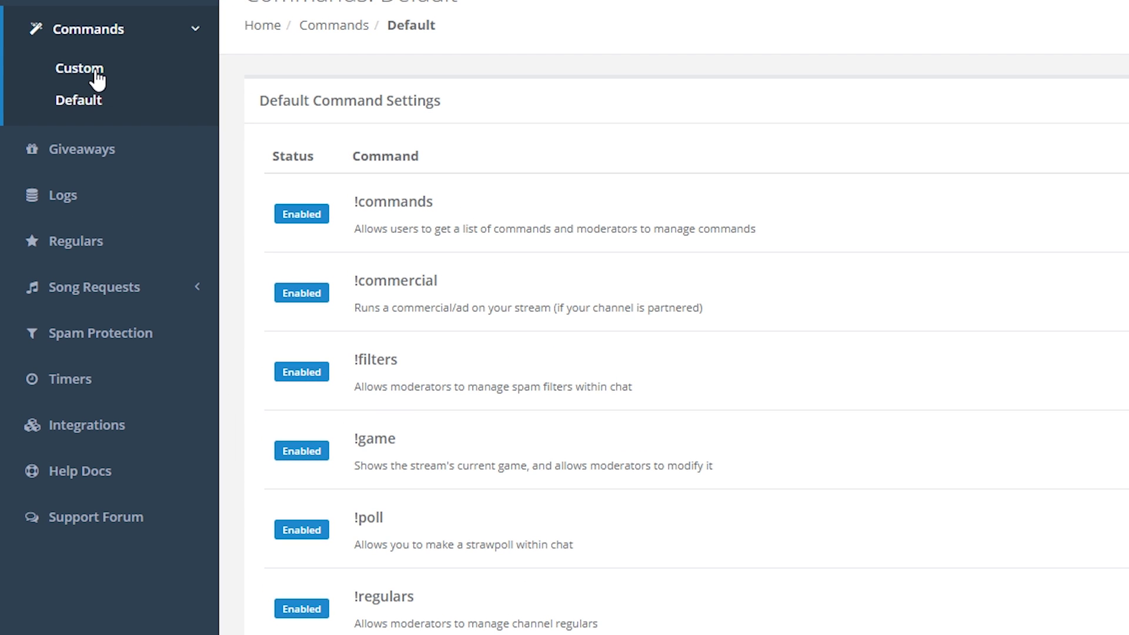
Step: Start a new custom command in Nightbot and name it !youtube
click(94, 69)
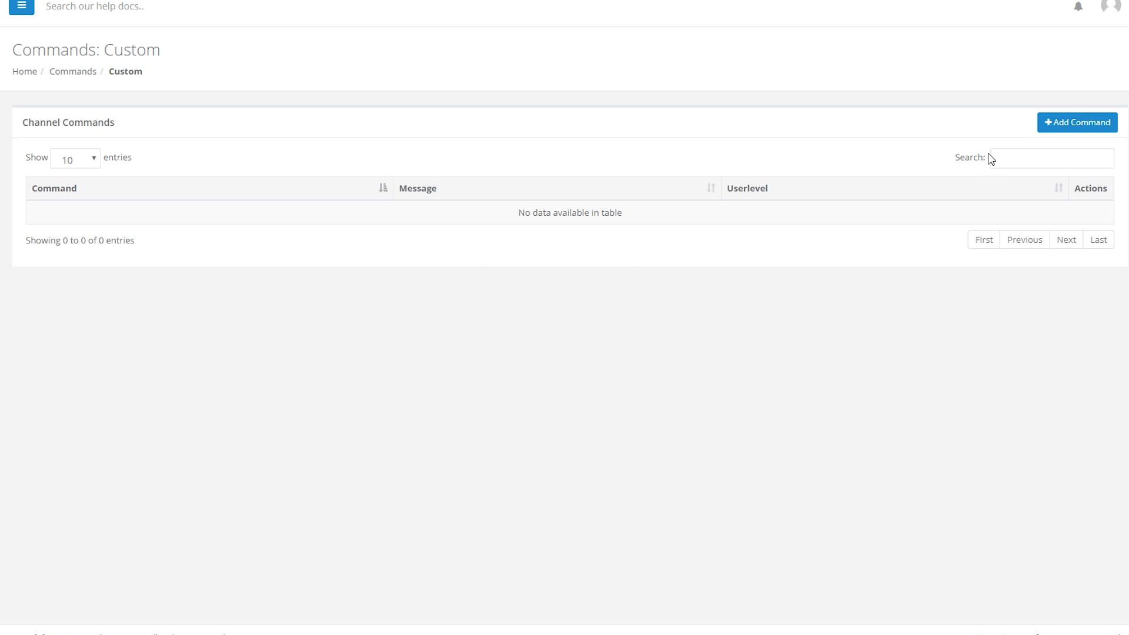
click(1029, 148)
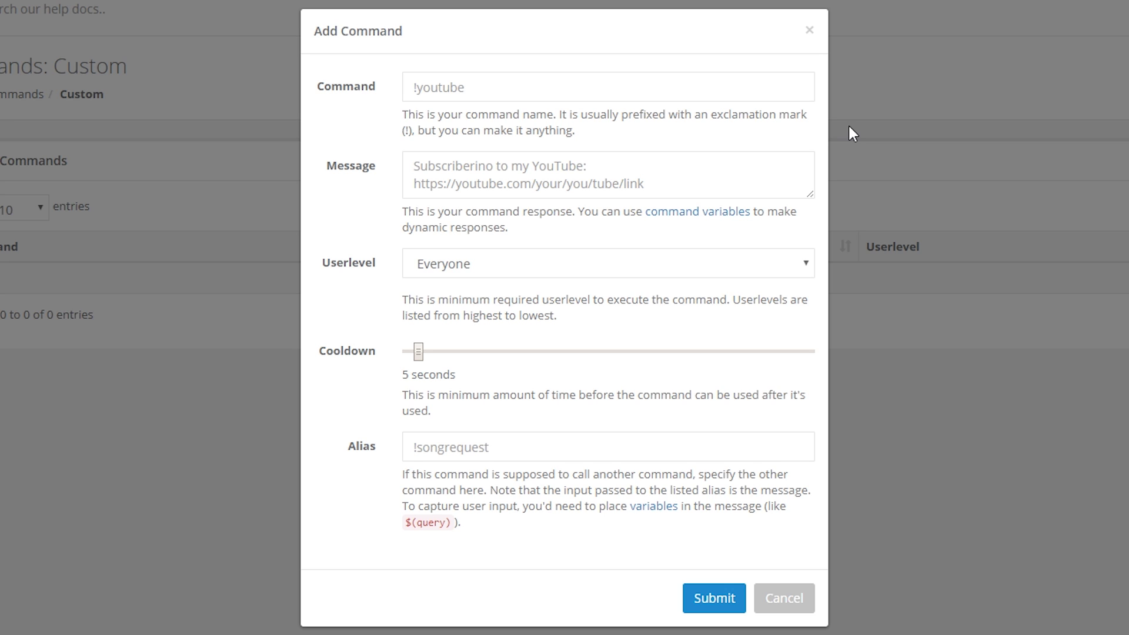
click(644, 89)
text(!youtubecha)
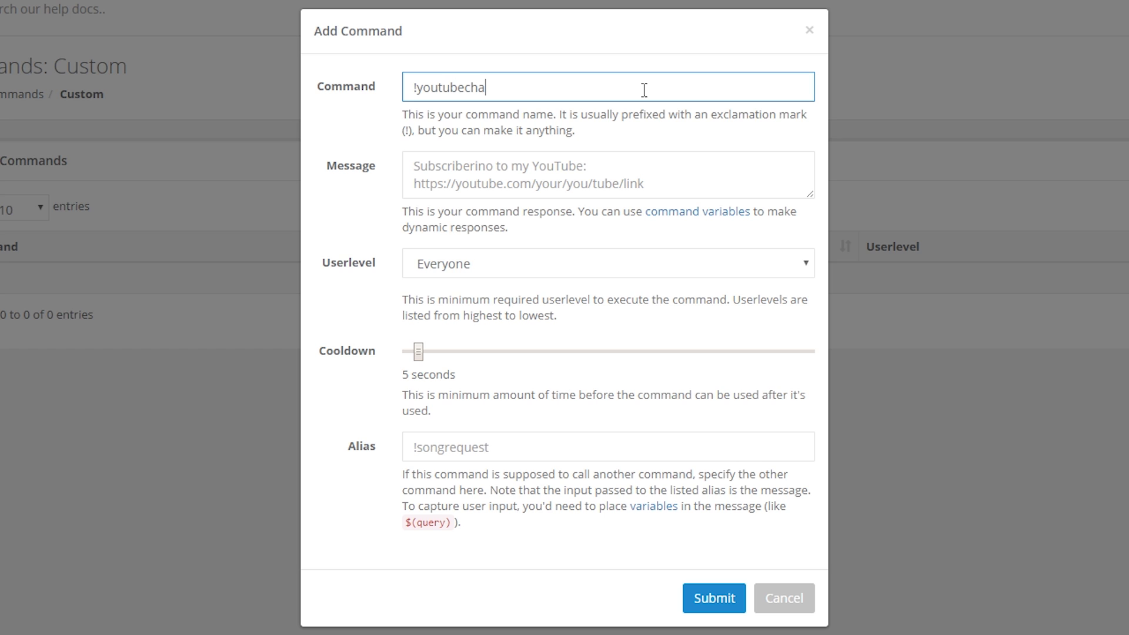
text(nnel)
key(BackSpace)
key(BackSpace)
key(BackSpace)
key(BackSpace)
key(BackSpace)
key(BackSpace)
key(BackSpace)
drag(411, 88, 417, 88)
click(414, 87)
click(498, 165)
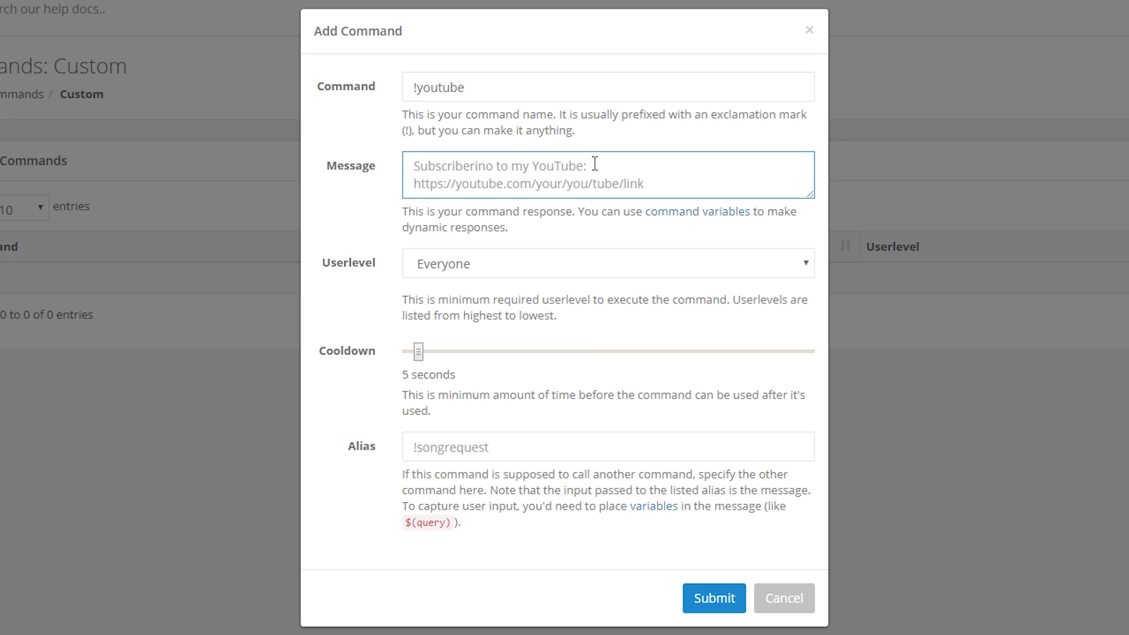
text(Su)
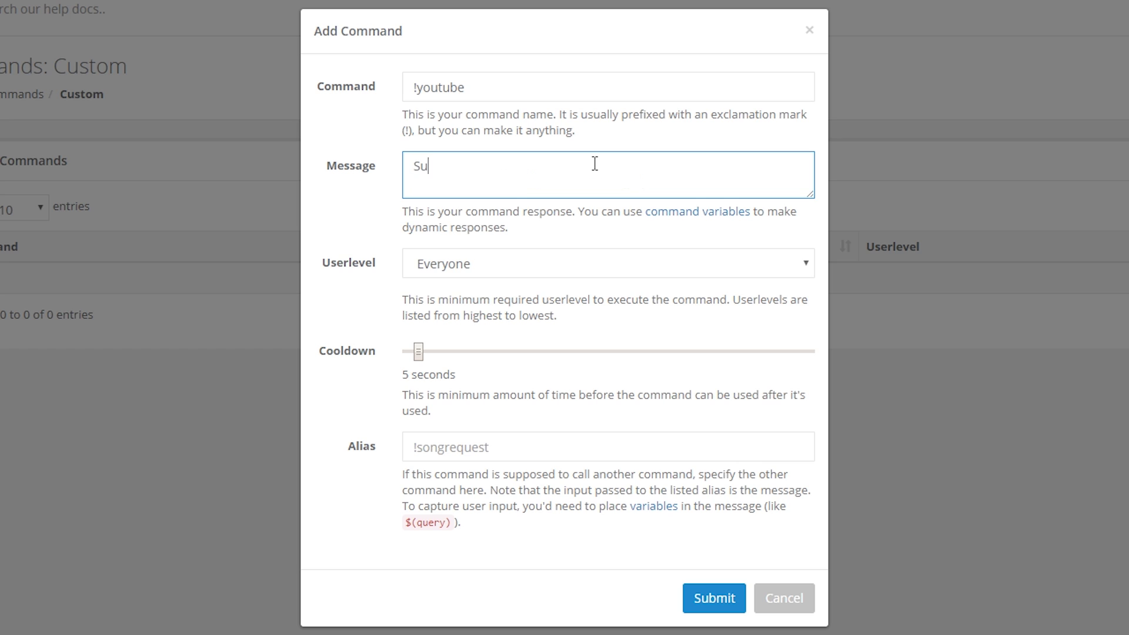
text(bscribe to my YouTub)
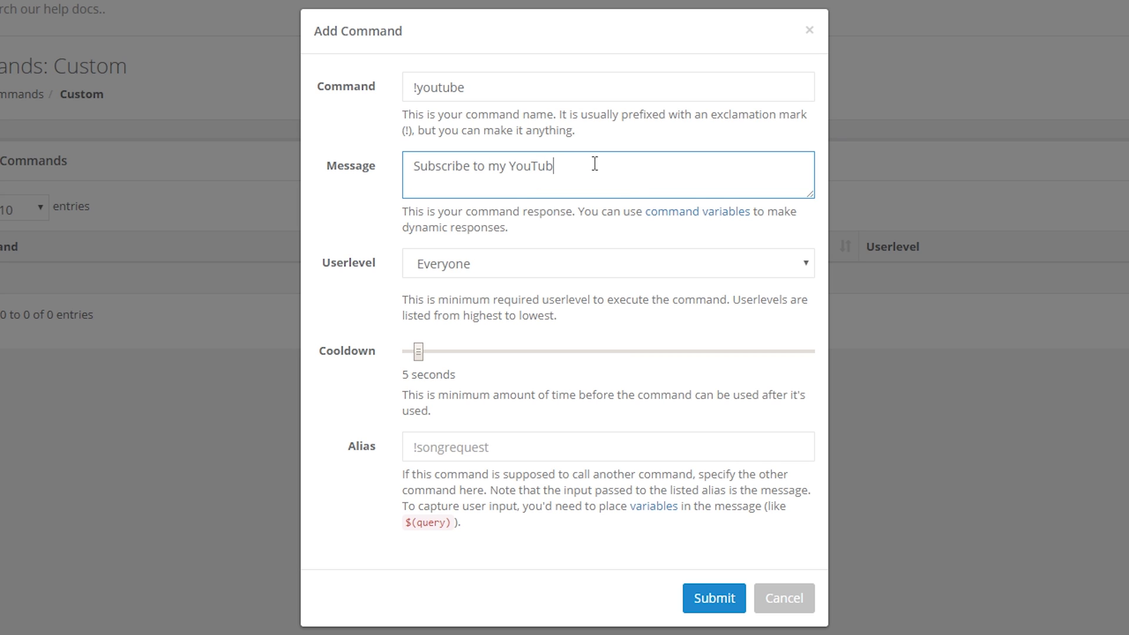
text(e Channel!)
click(593, 166)
text(n)
click(705, 179)
key(Return)
text(https:)
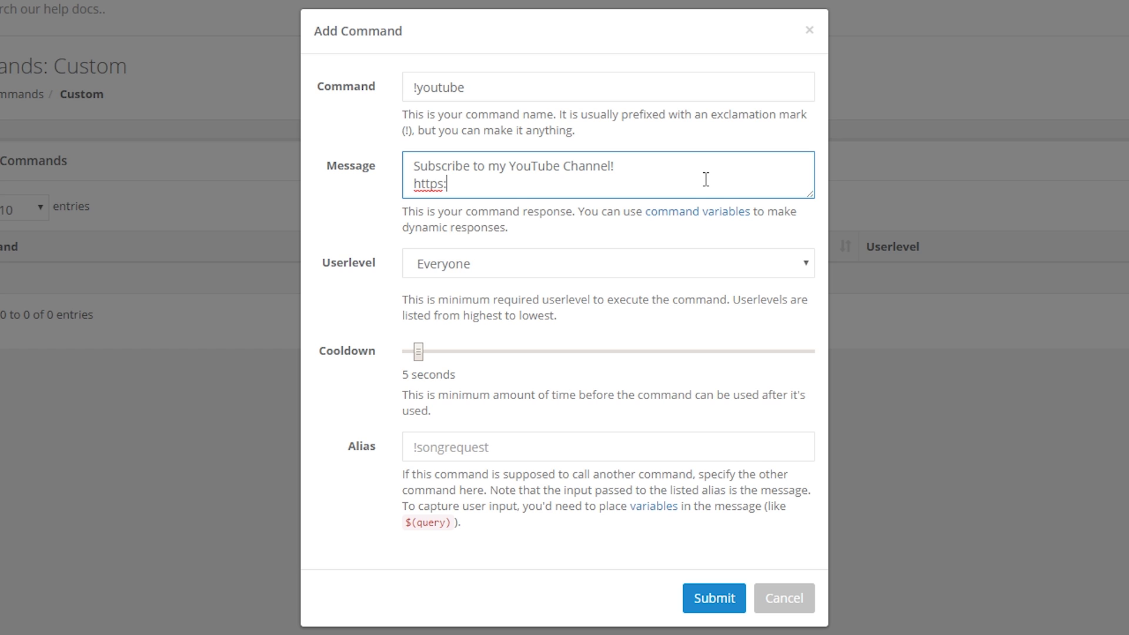
text(//youtube.com/GamingCareers)
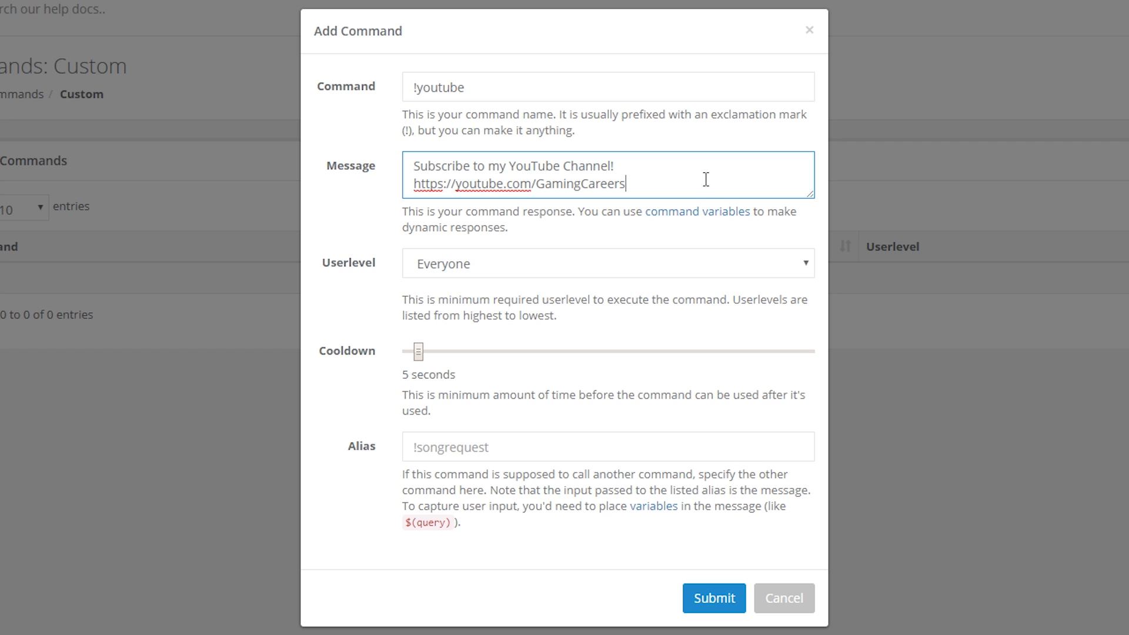
Step: Set the !youtube command's userlevel to Everyone and its cooldown to 10 seconds, and submit the command
click(669, 272)
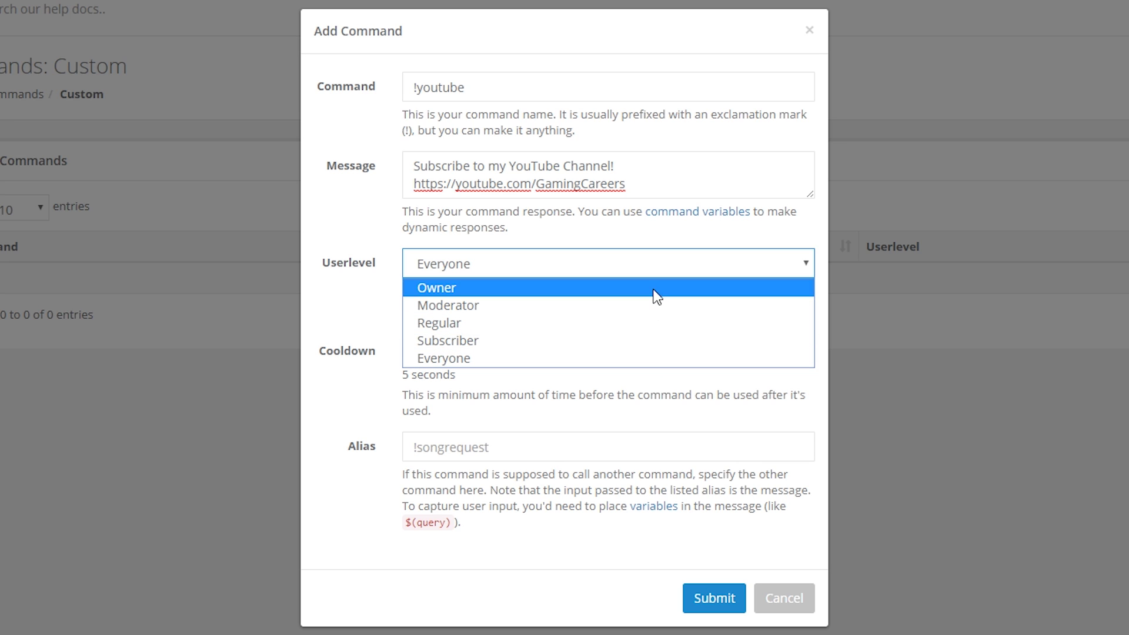
click(656, 361)
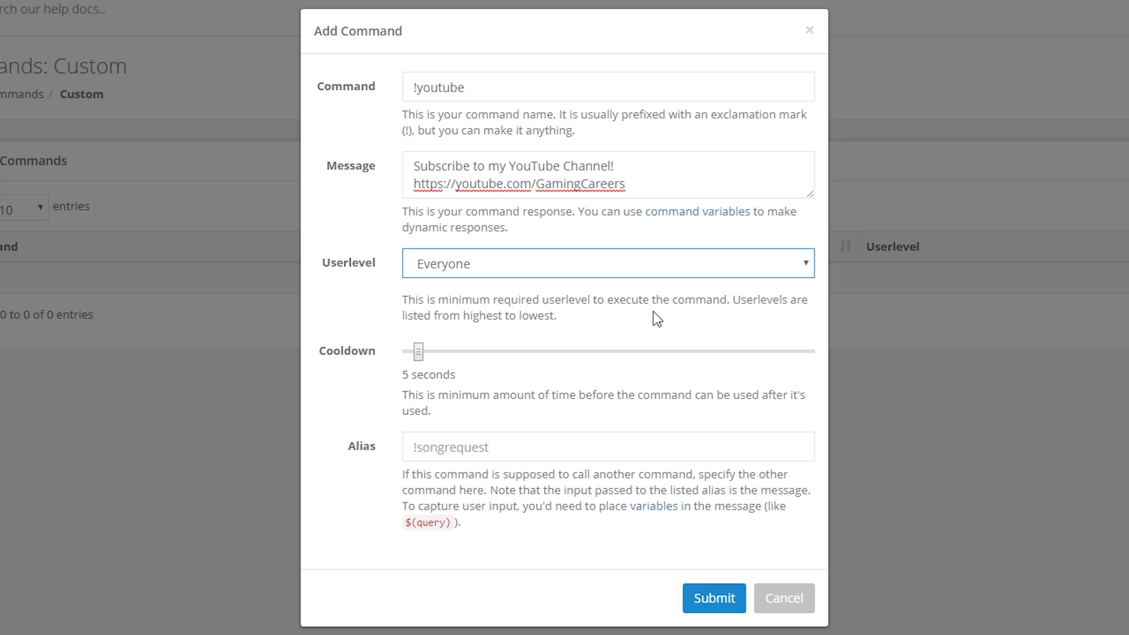
click(654, 272)
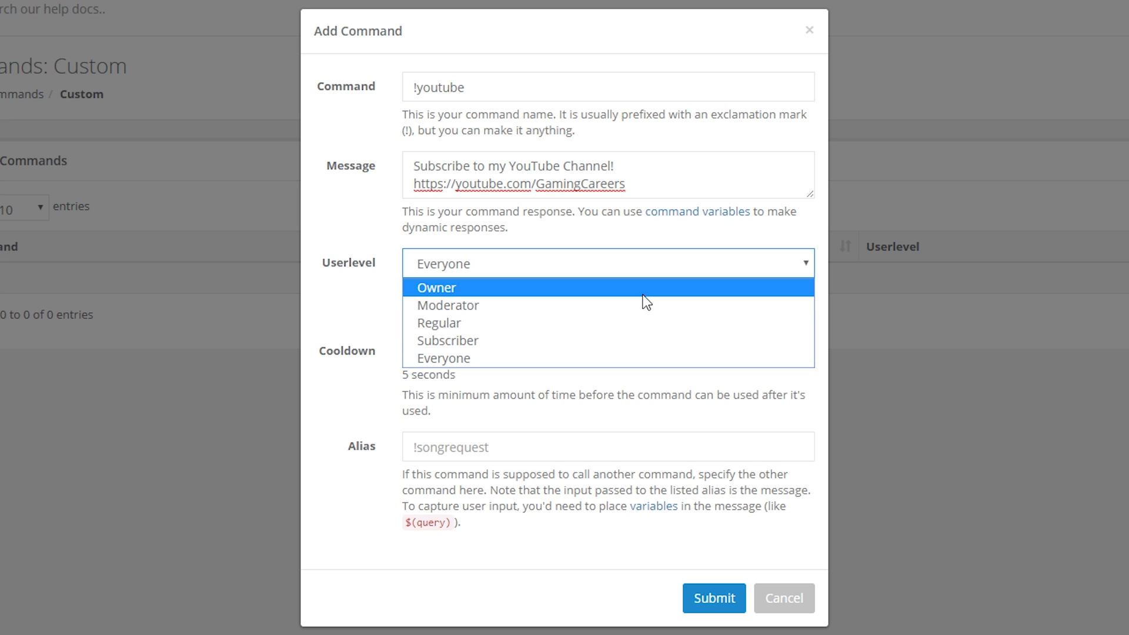
click(638, 360)
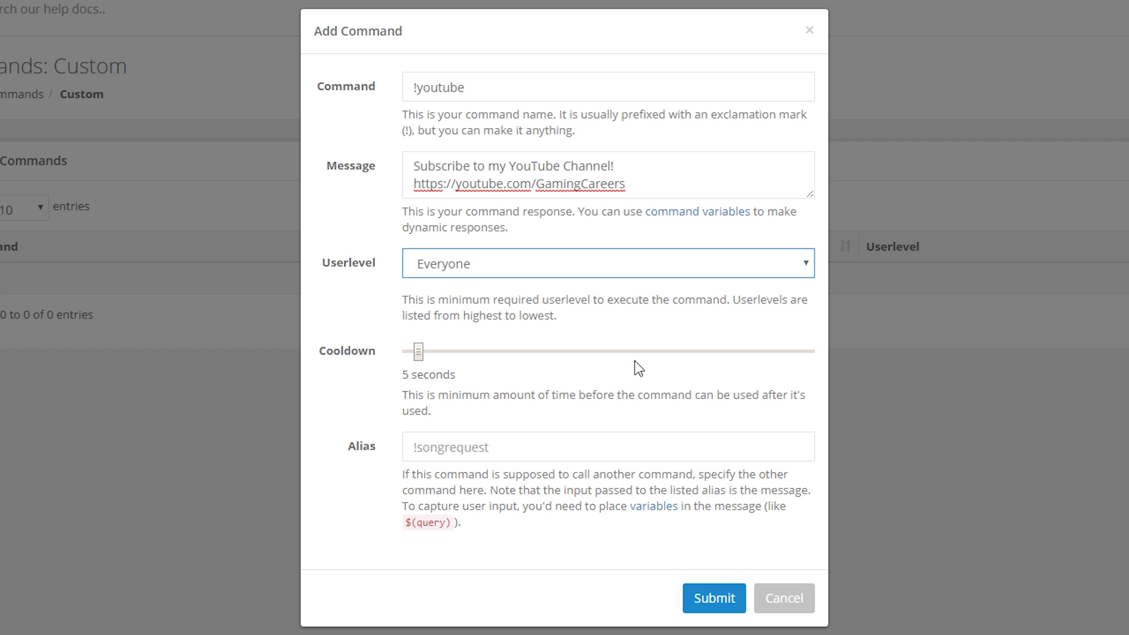
mouse_move(419, 359)
mouse_down()
mouse_move(813, 373)
mouse_move(427, 356)
mouse_up()
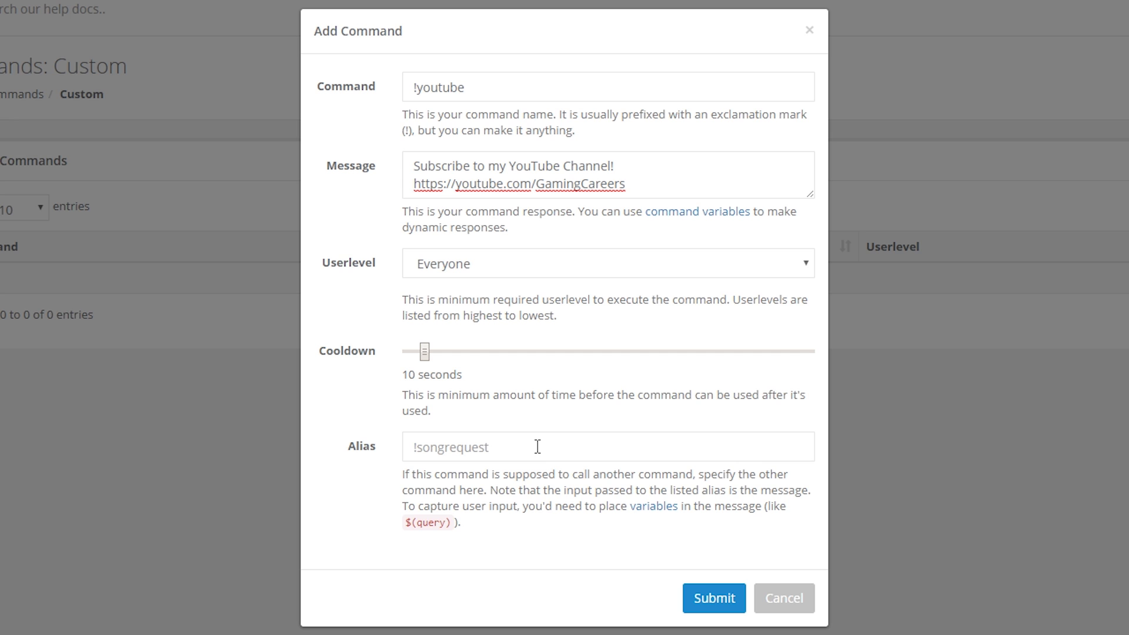
click(703, 602)
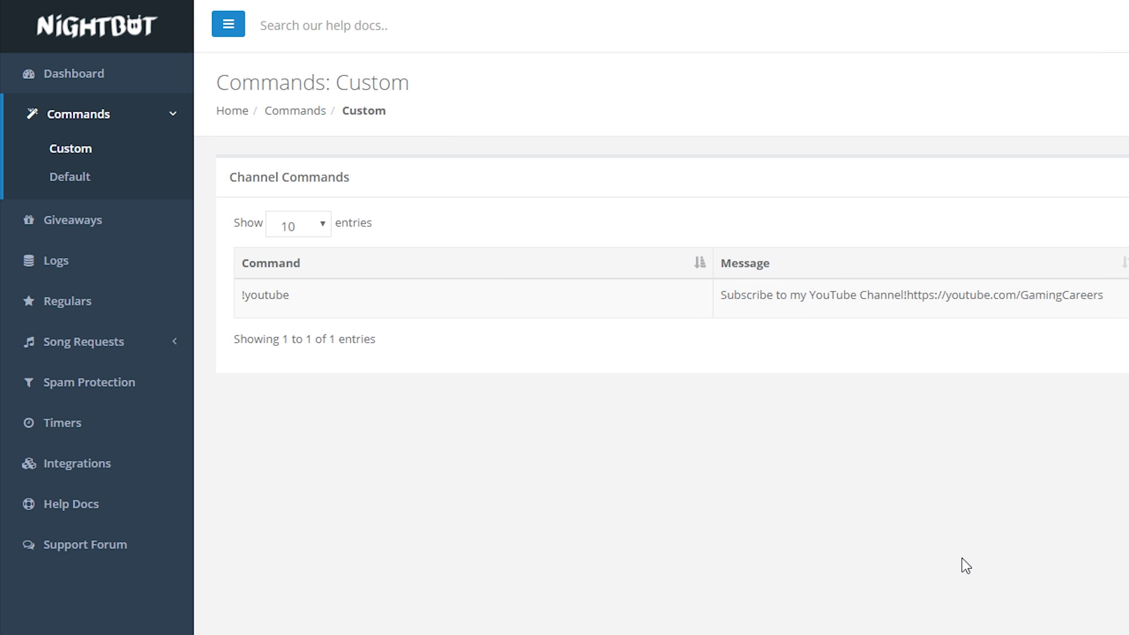
Step: Open the giveaways page and examine the eligibility, luck and active timeout settings of the Active User giveaway
click(84, 219)
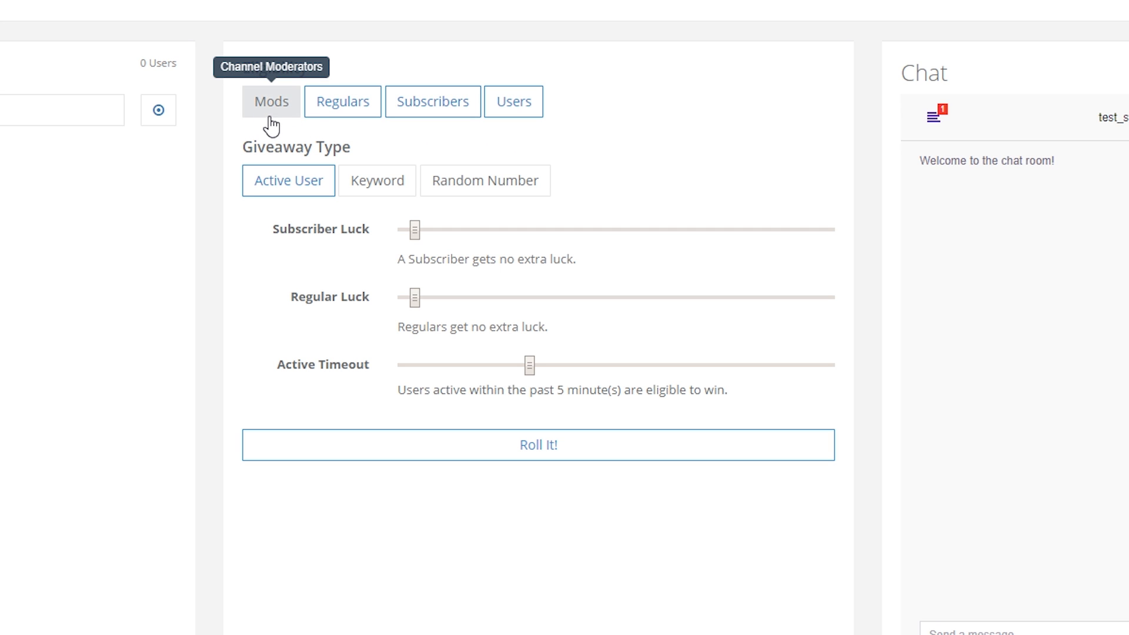
click(505, 111)
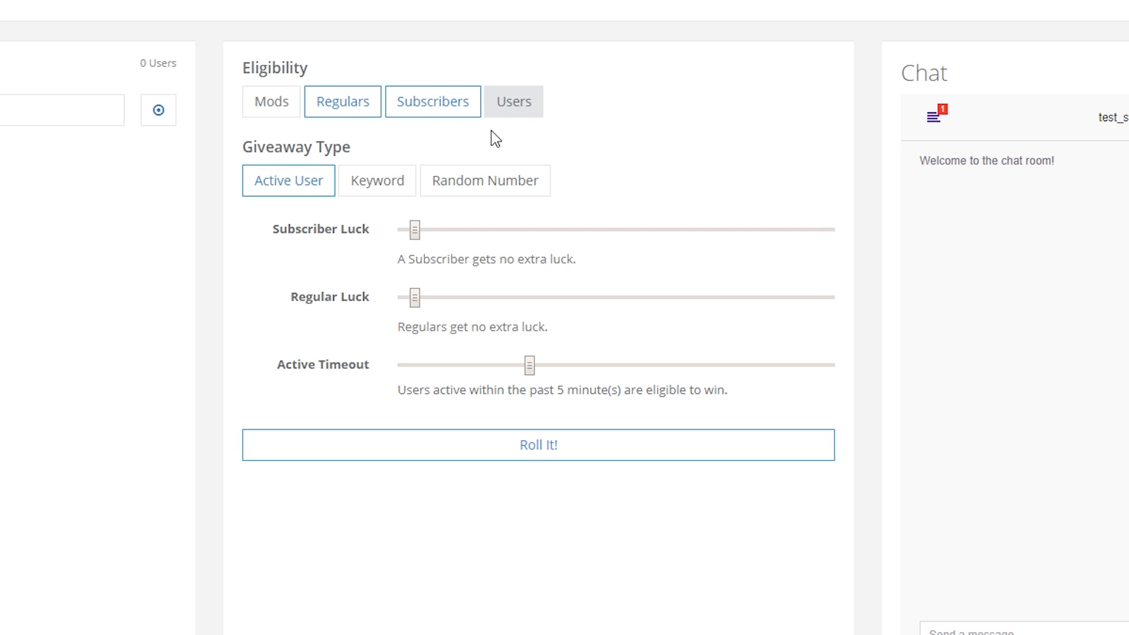
click(506, 112)
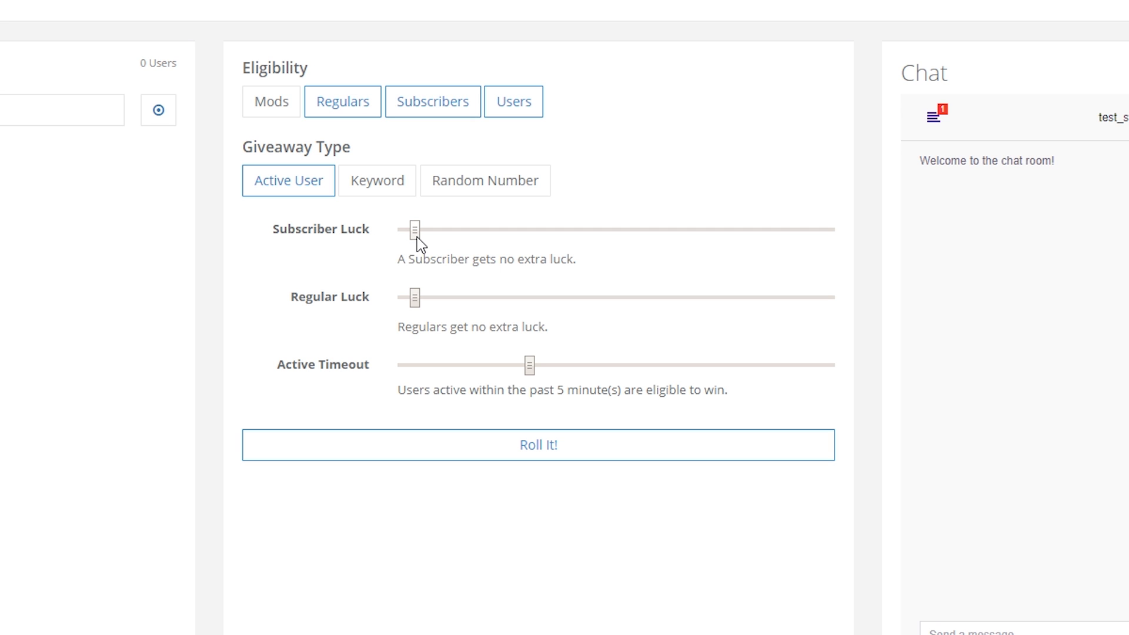
mouse_move(421, 236)
mouse_down()
mouse_move(621, 250)
mouse_move(814, 245)
mouse_move(419, 241)
mouse_up()
mouse_move(532, 369)
mouse_down()
mouse_move(401, 369)
mouse_move(804, 381)
mouse_move(522, 371)
mouse_up()
Step: Set up a Keyword giveaway with the keyword gamingcareers and switch the giveaway type to Random Number
click(365, 187)
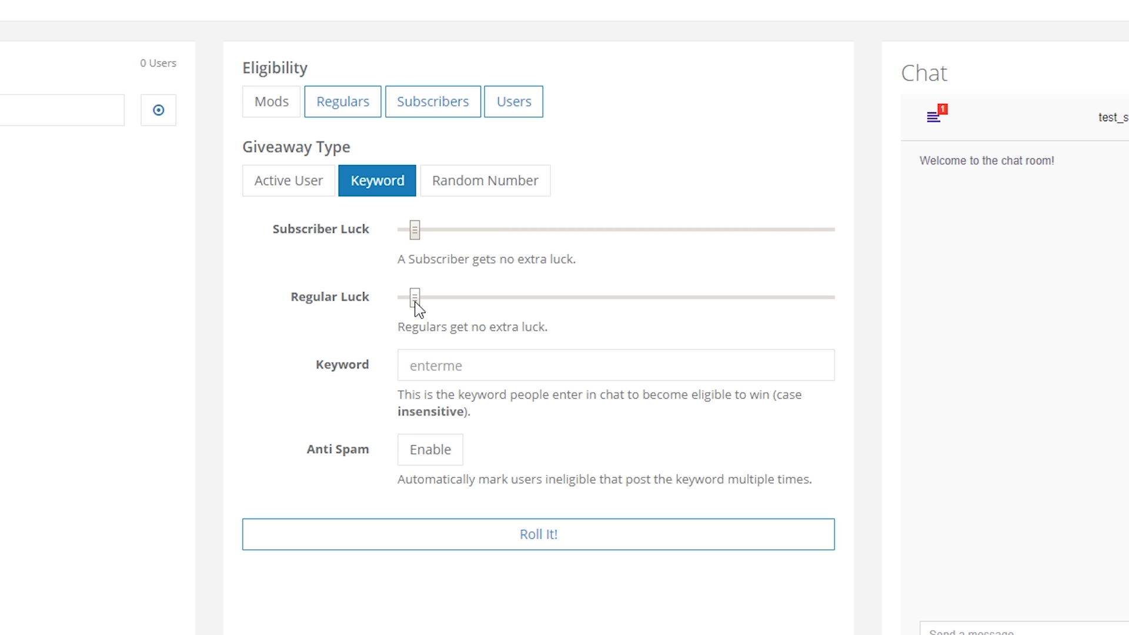
click(483, 366)
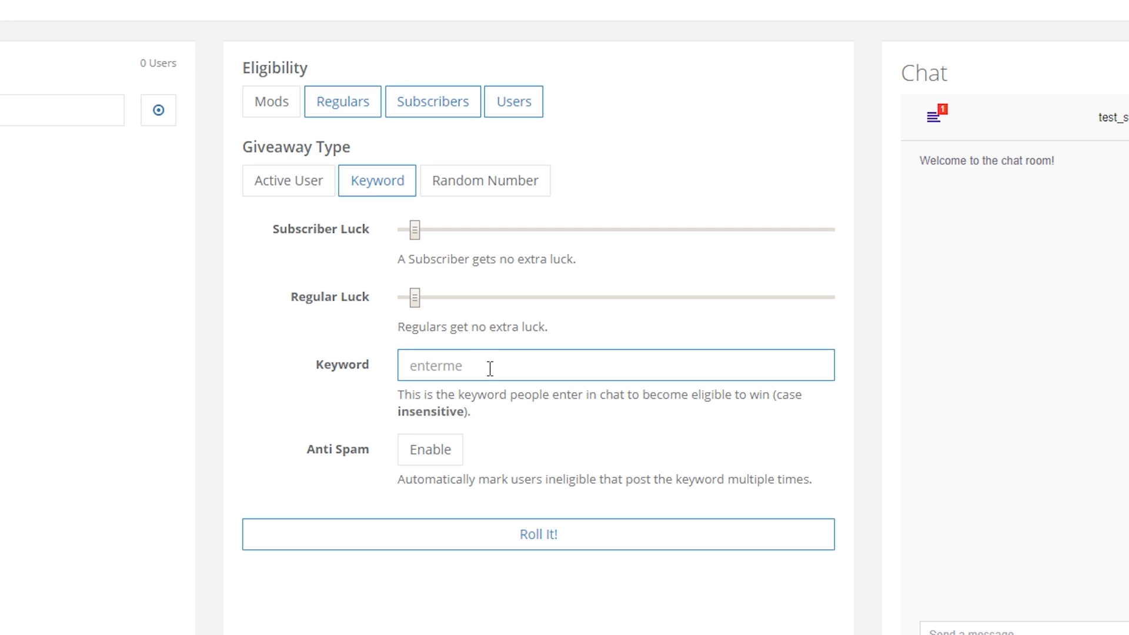
text(gamingcareers)
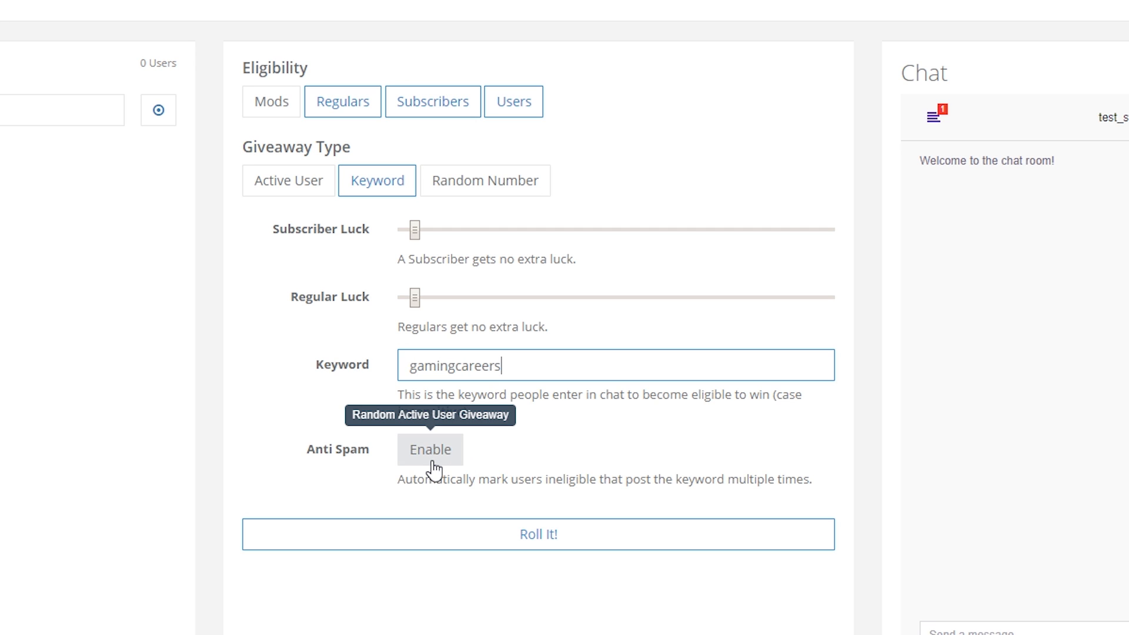
click(504, 456)
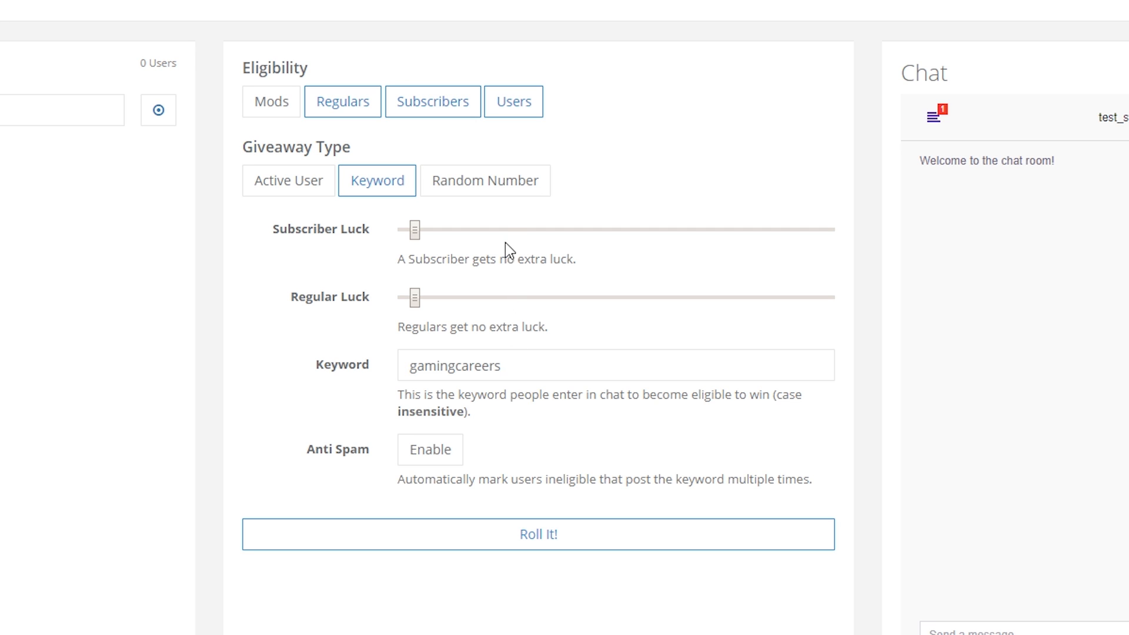
click(495, 198)
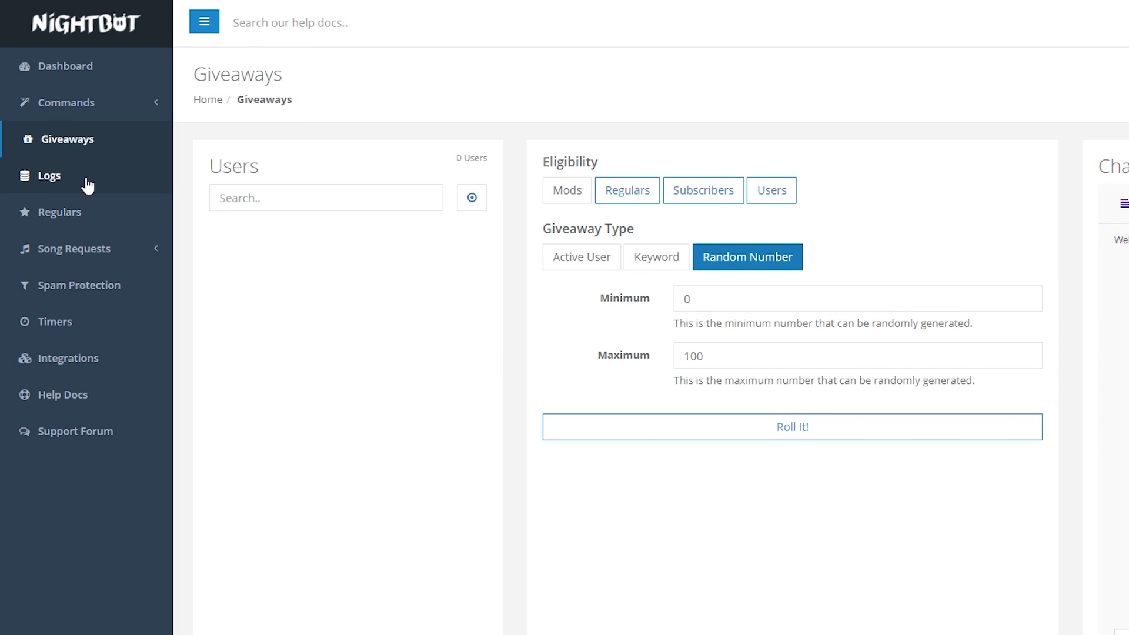
Step: View the channel regulars and start playback of the AutoDJ song request queue
click(84, 217)
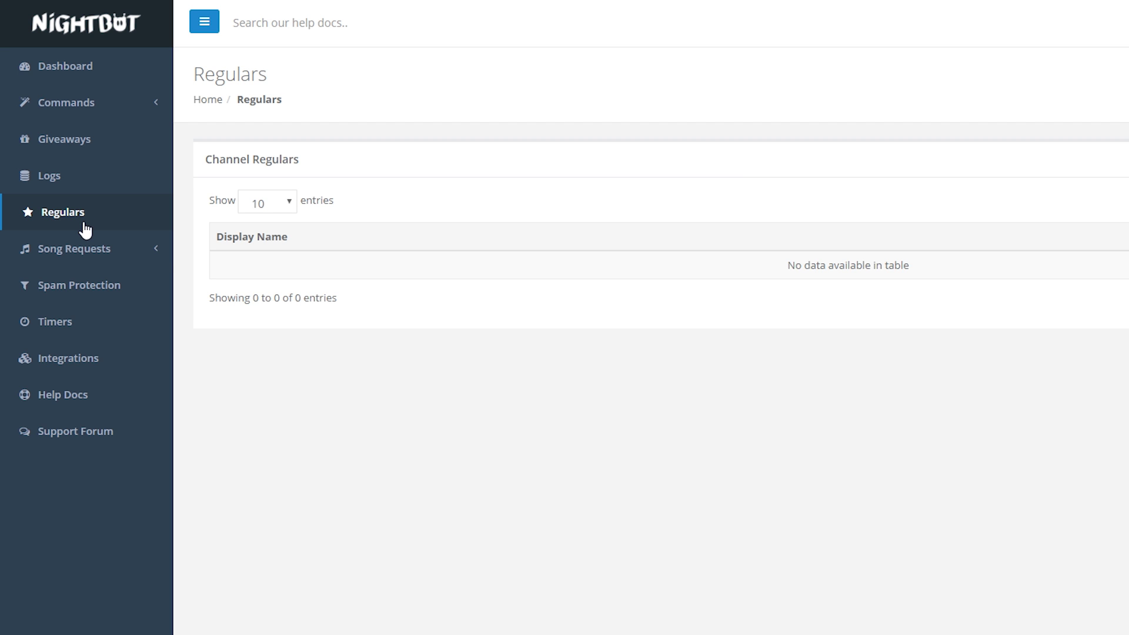
click(96, 257)
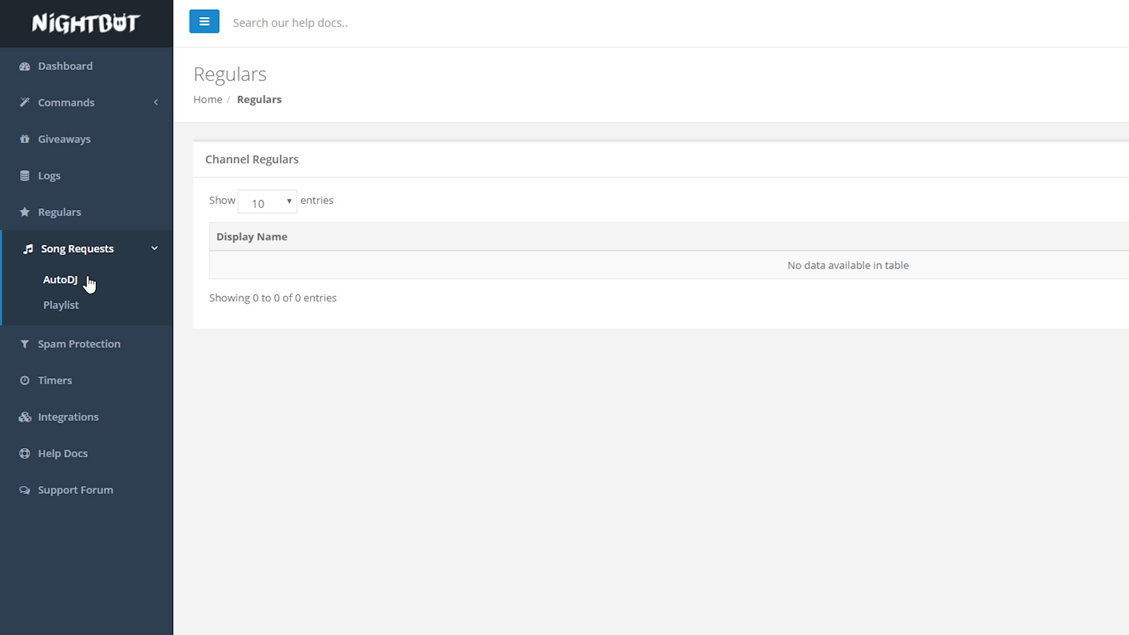
click(87, 279)
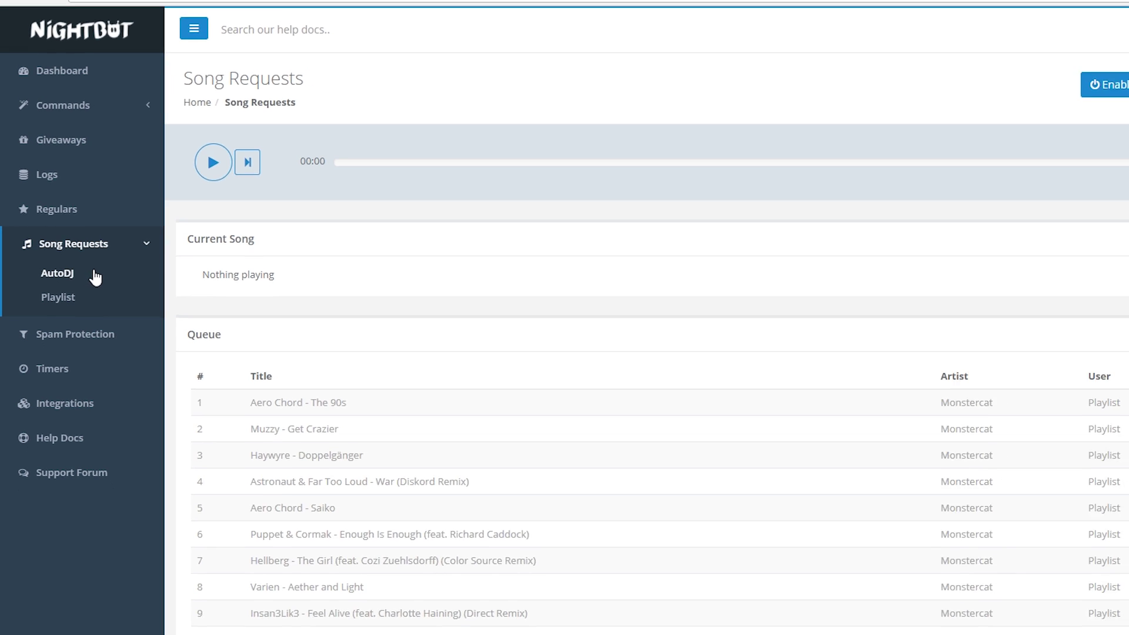
click(167, 161)
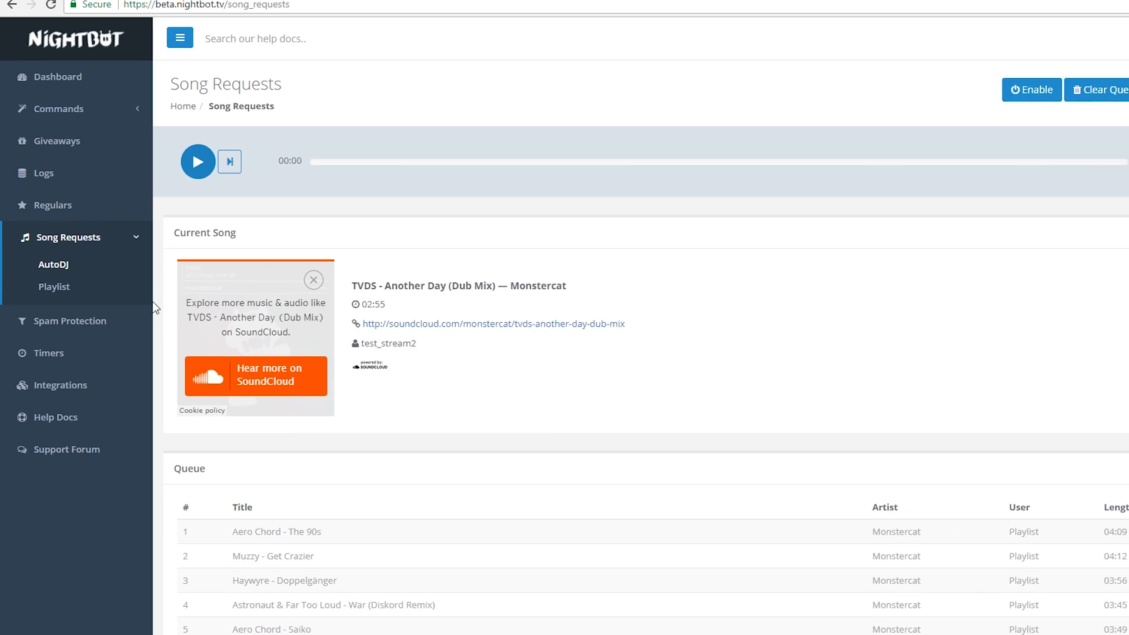
Step: Open the options of the Blacklist Words/Phrases spam filter and add forehead to the blacklist
click(99, 327)
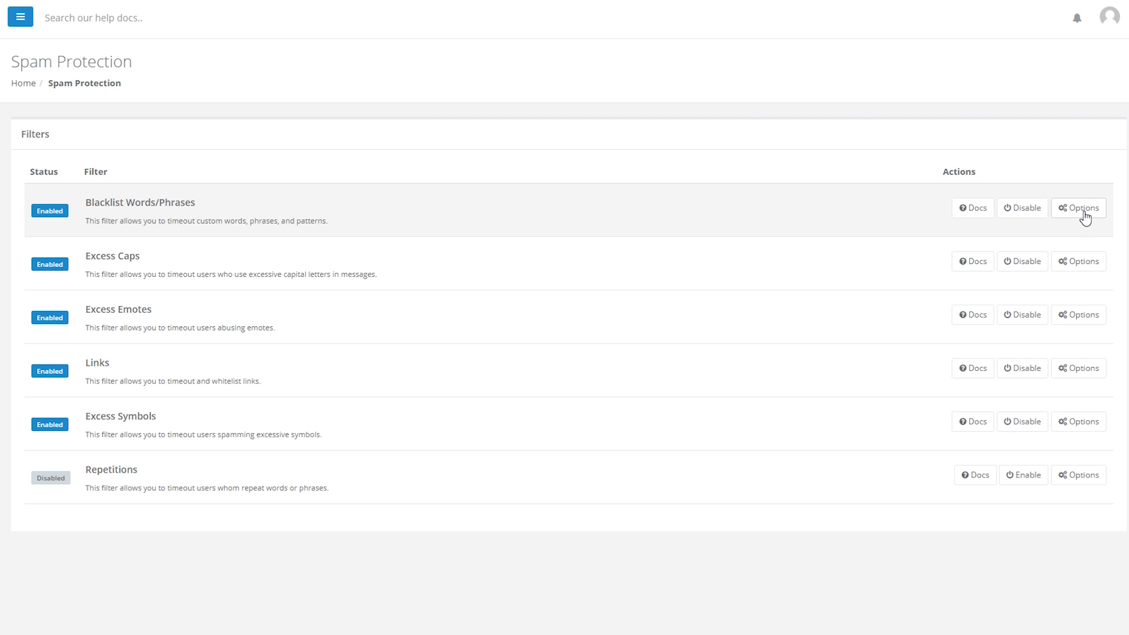
click(1083, 209)
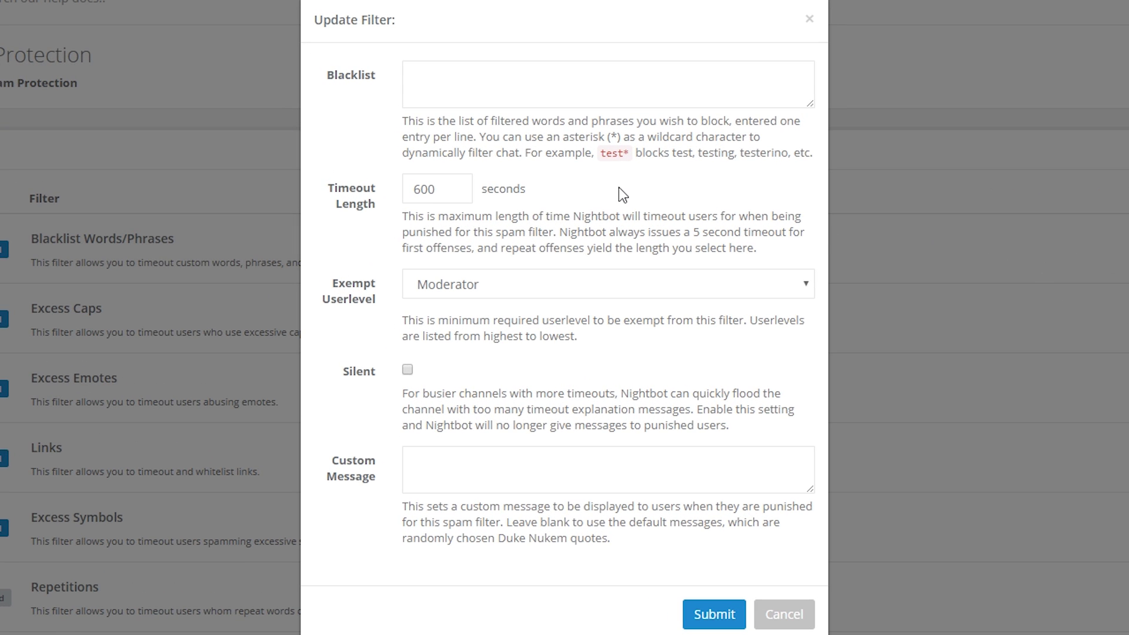
click(578, 93)
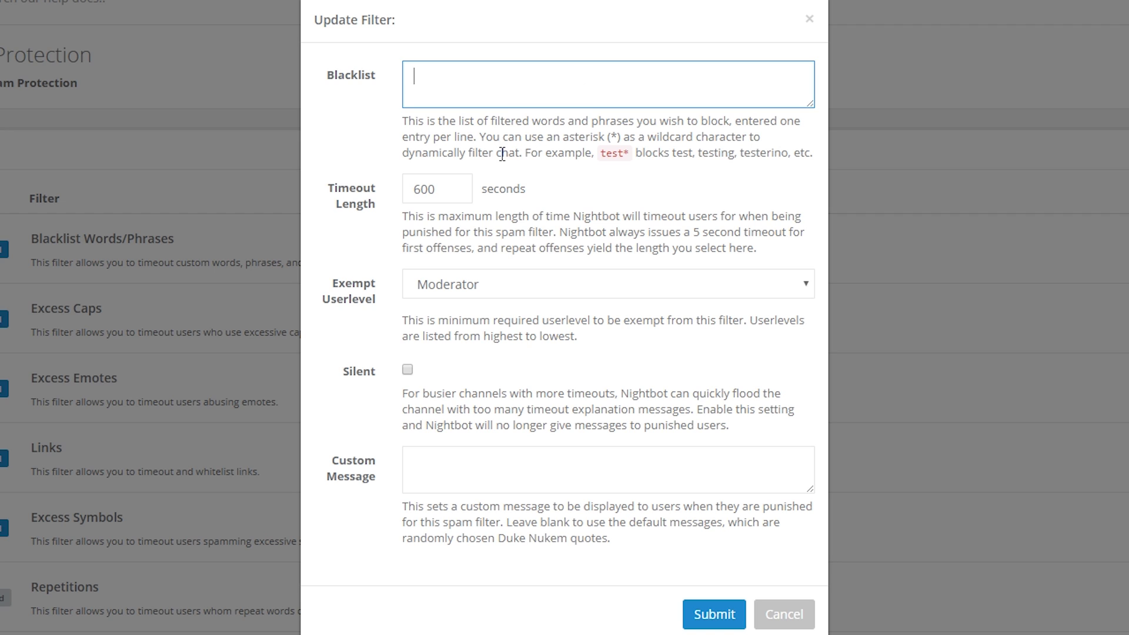
text(forehead)
click(523, 195)
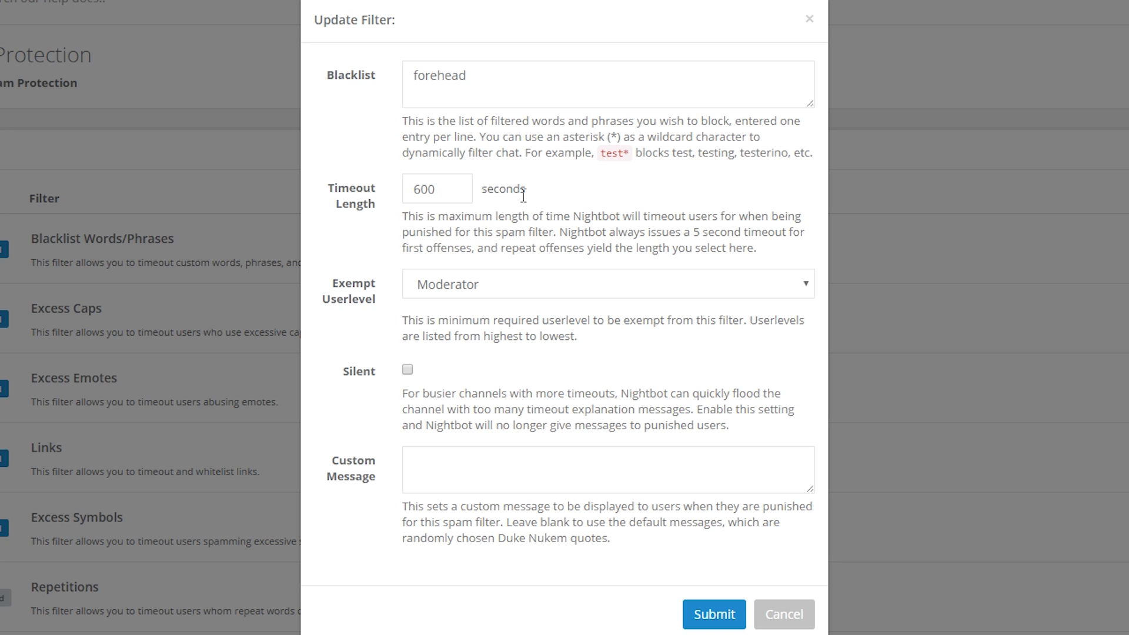
Step: Set the blacklist filter's exempt userlevel to Moderator, with Silent off and the custom message blank, and submit the filter
click(561, 286)
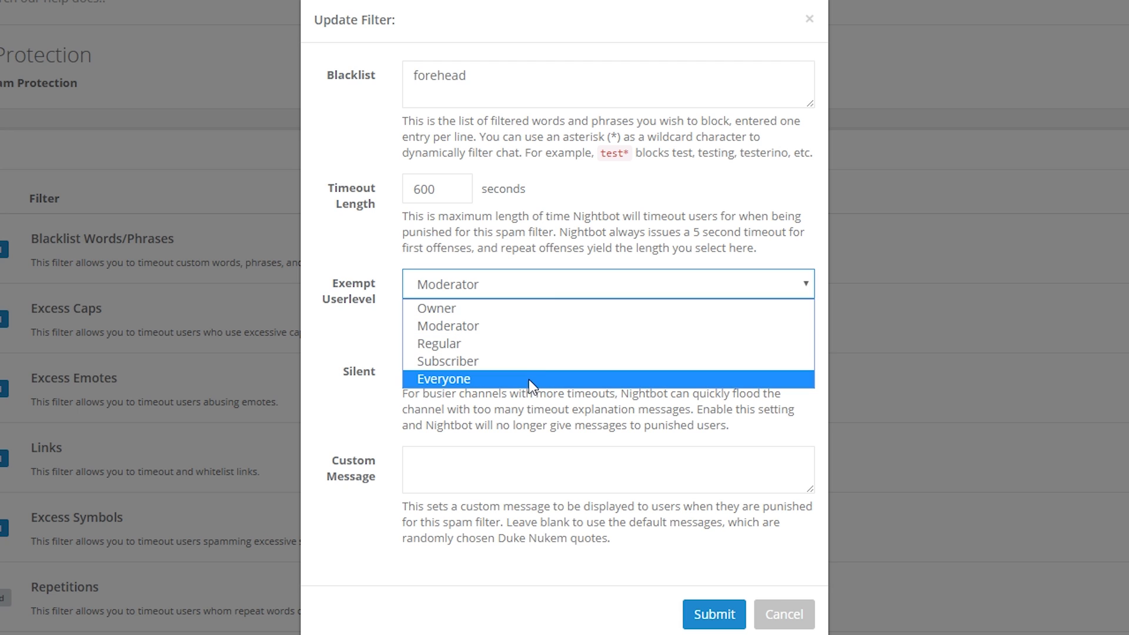
click(537, 341)
click(533, 327)
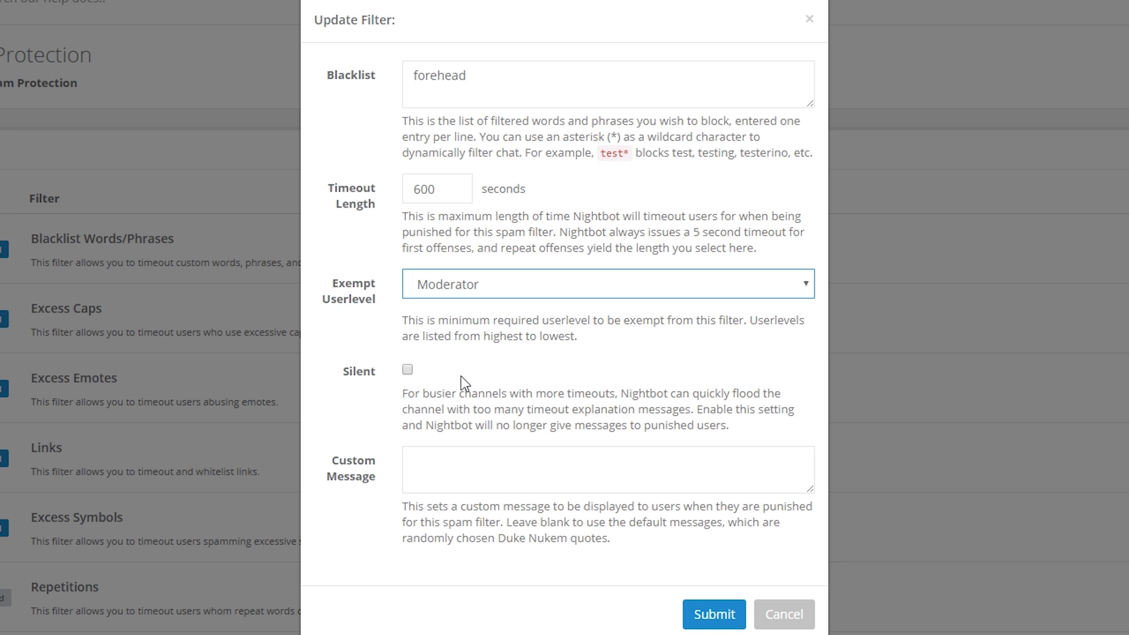
click(407, 369)
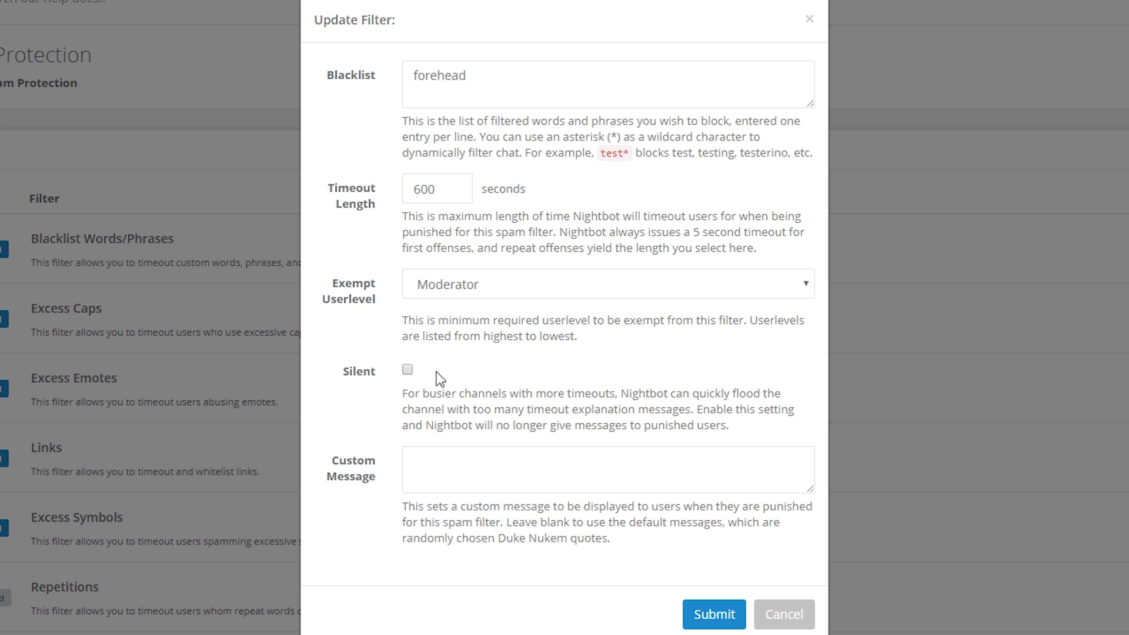
click(459, 462)
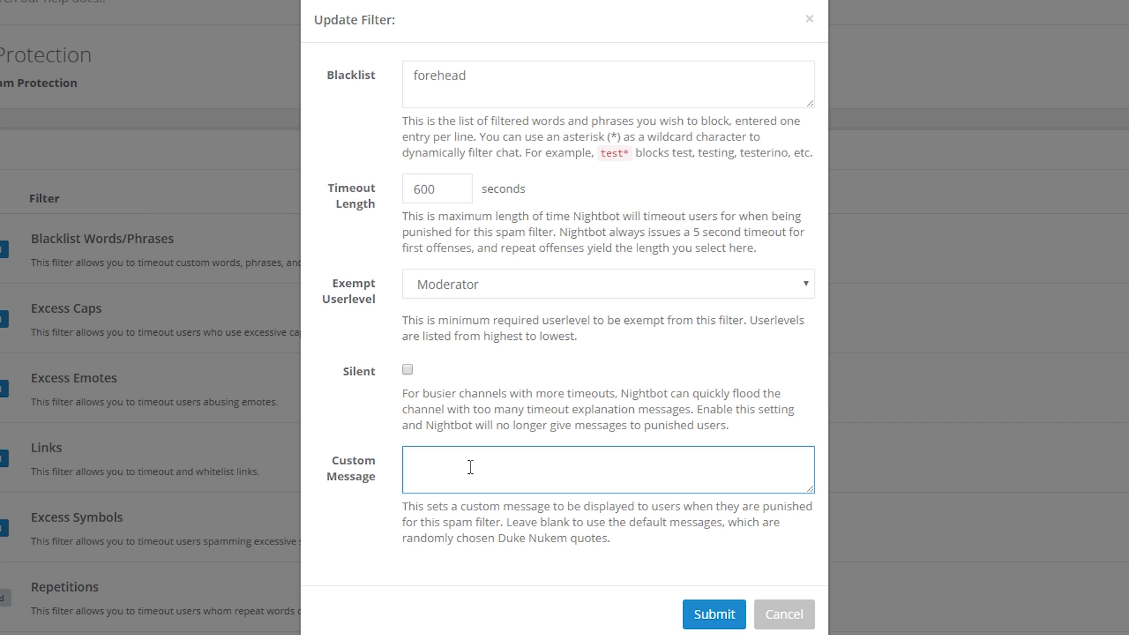
click(703, 616)
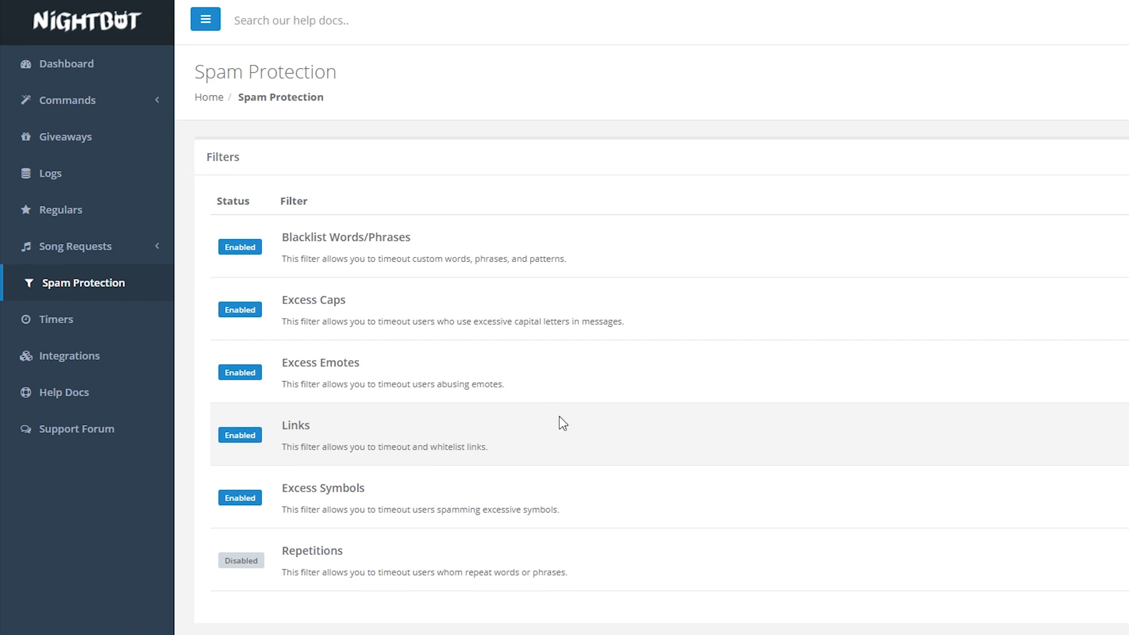
Step: Start a new timer on the Timers page and name it Social Links
click(102, 324)
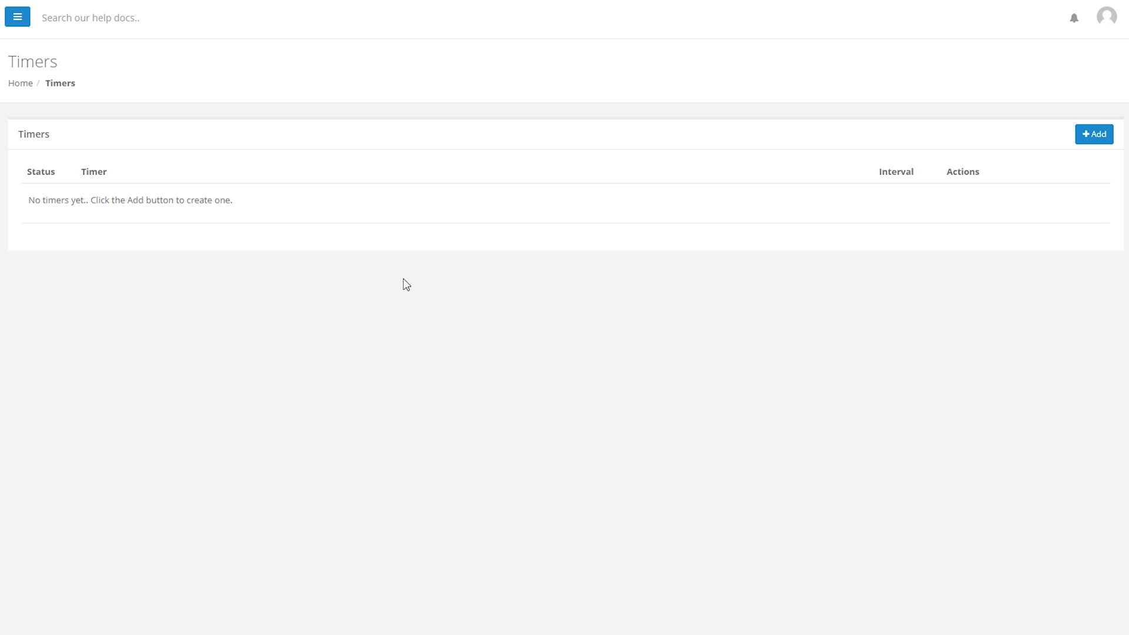
click(1095, 134)
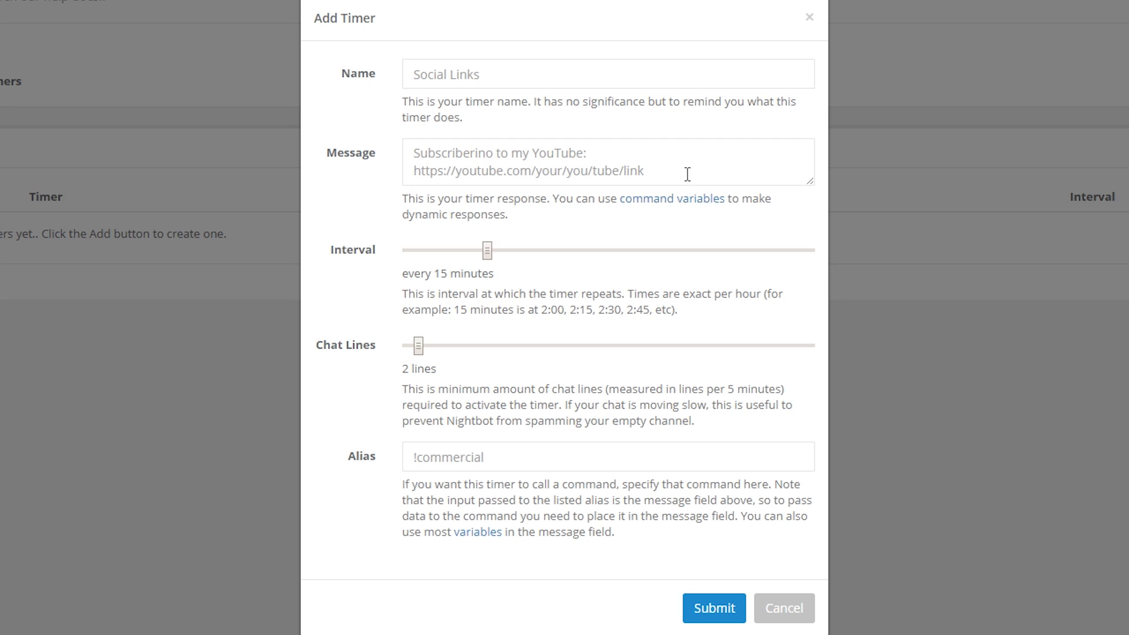
click(642, 82)
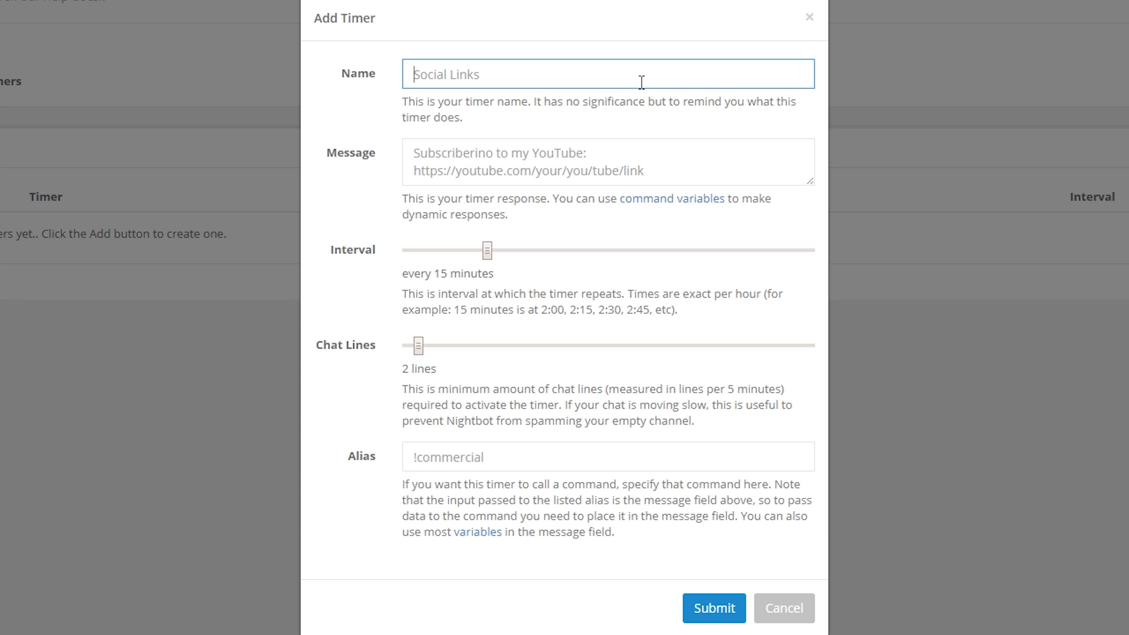
text(Social Links)
click(619, 151)
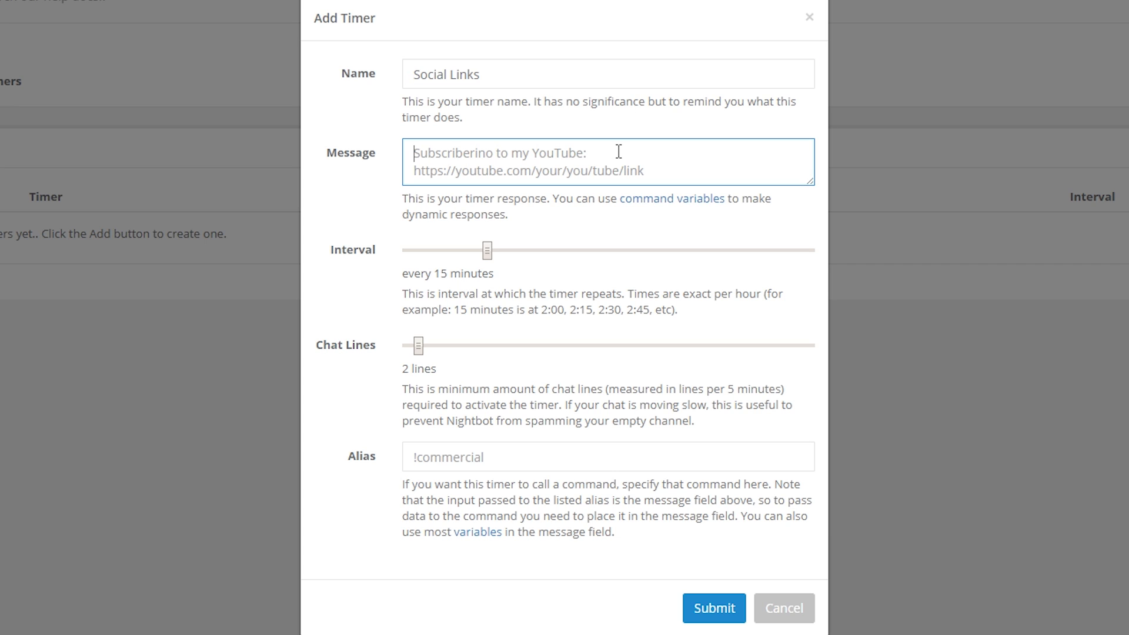
text(Foll)
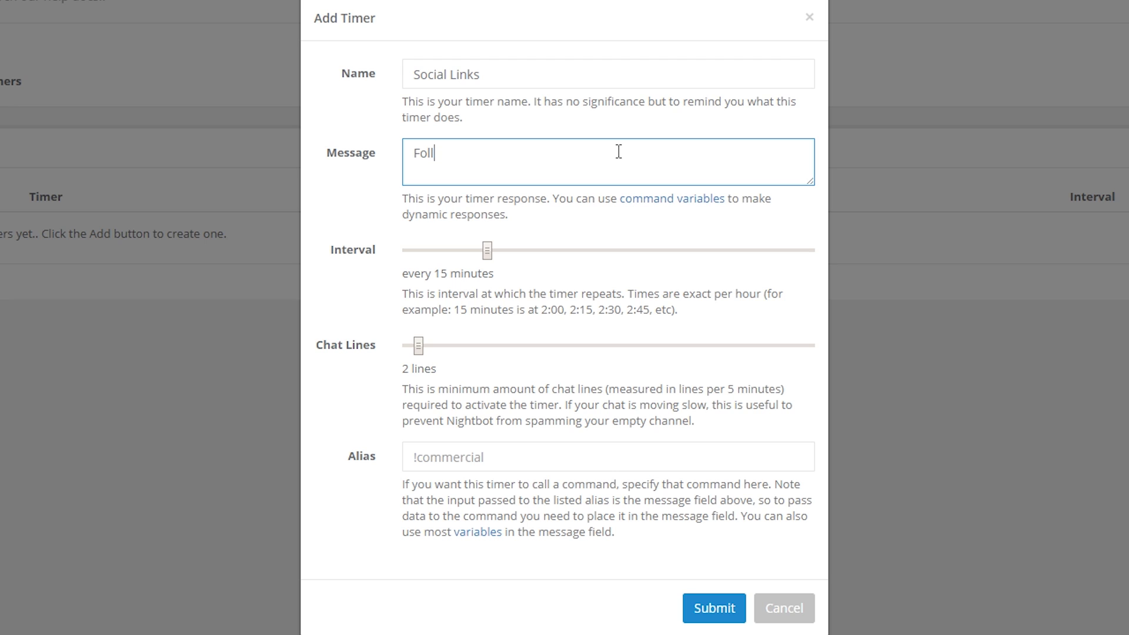
text(ow me on Twitter)
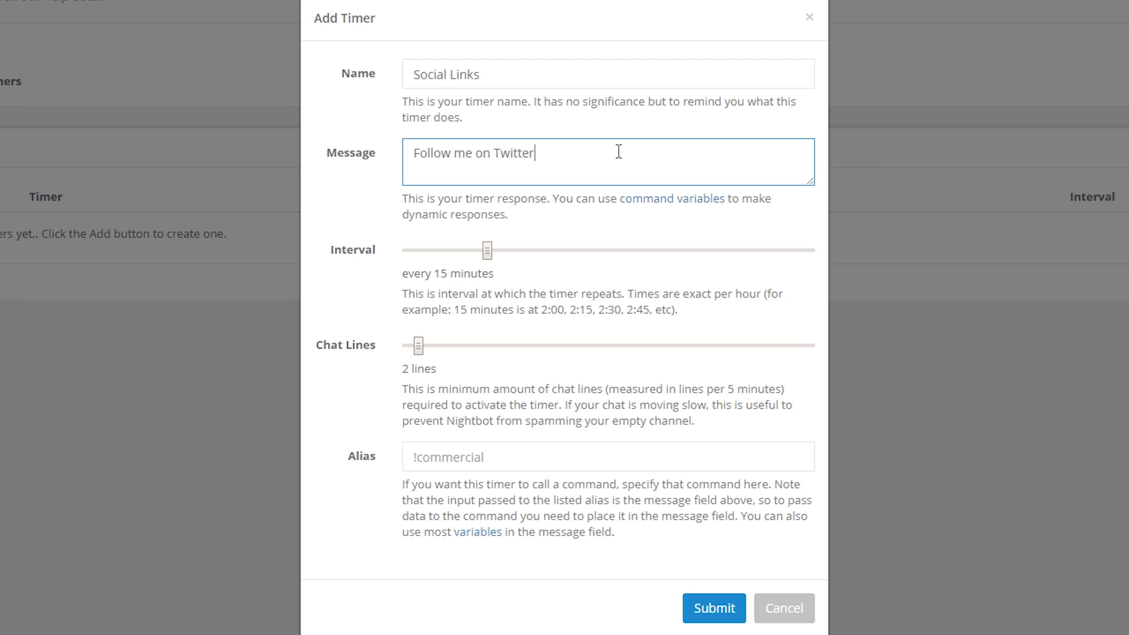
text(:)
key(Return)
text(http://twitter.com/GamingCareers_)
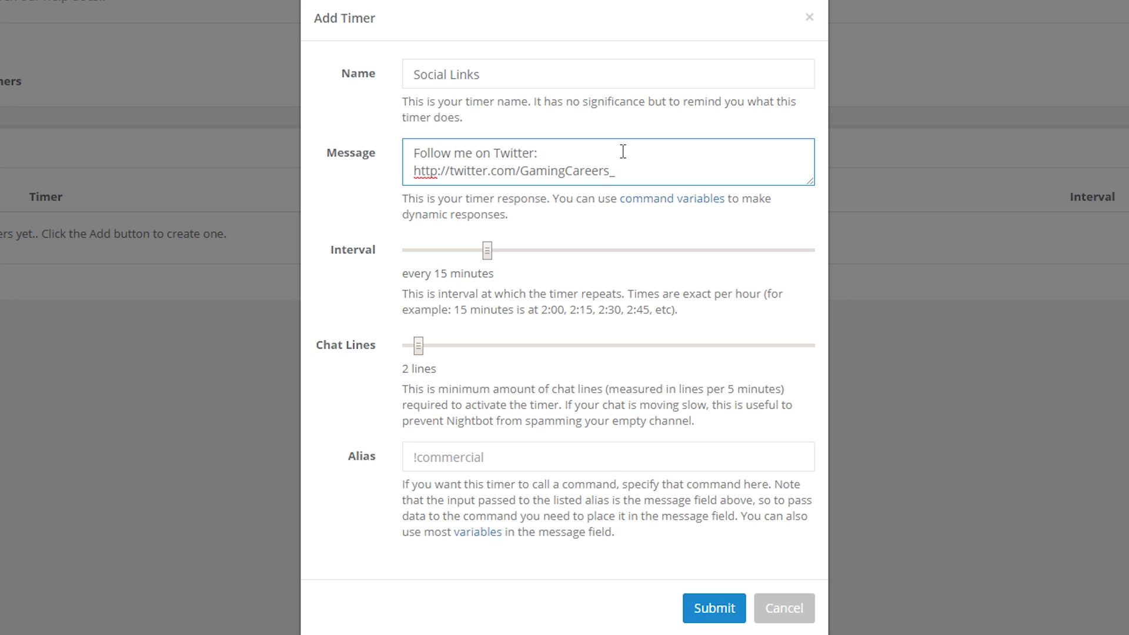
Step: Set the timer's interval to every 10 minutes and its minimum chat lines to 5, and submit the timer
click(488, 252)
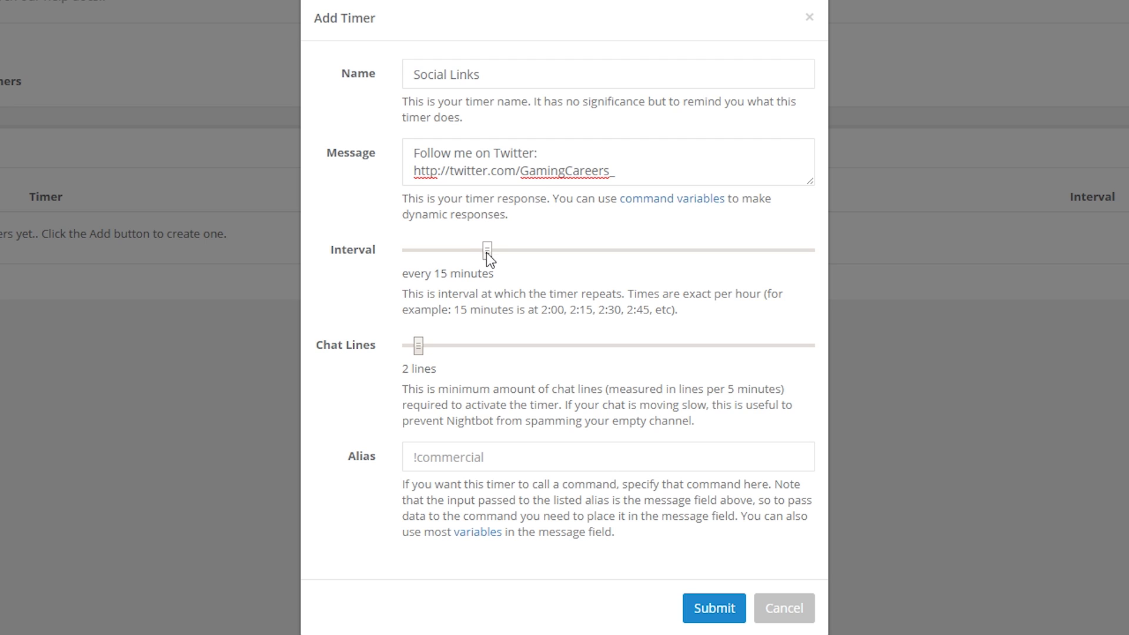
drag(454, 257, 484, 256)
drag(464, 347, 415, 353)
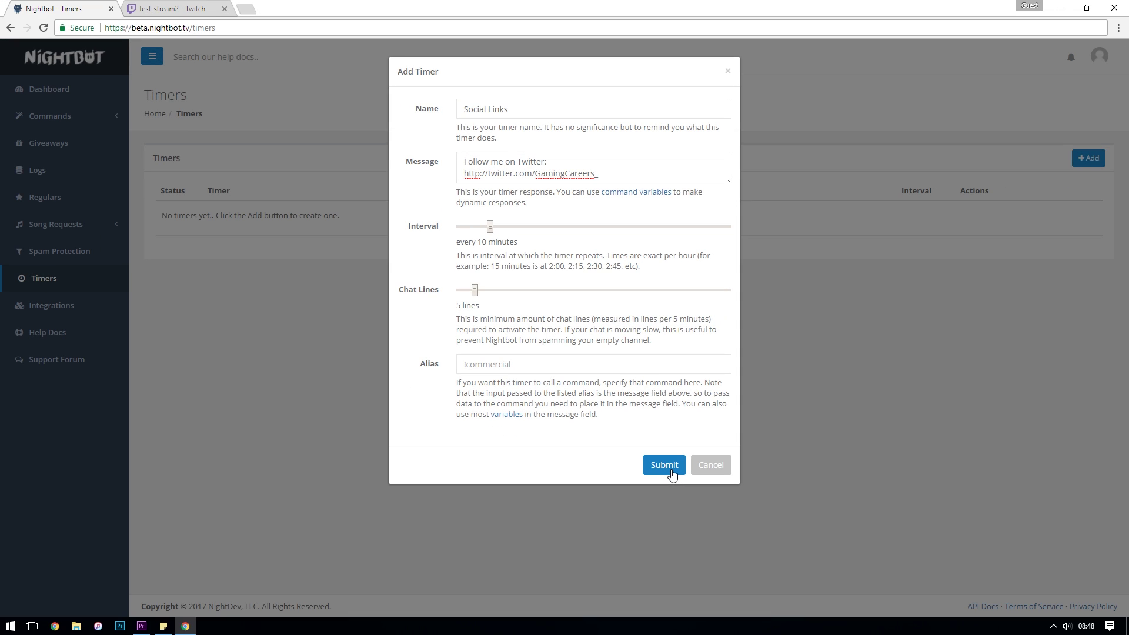
click(671, 474)
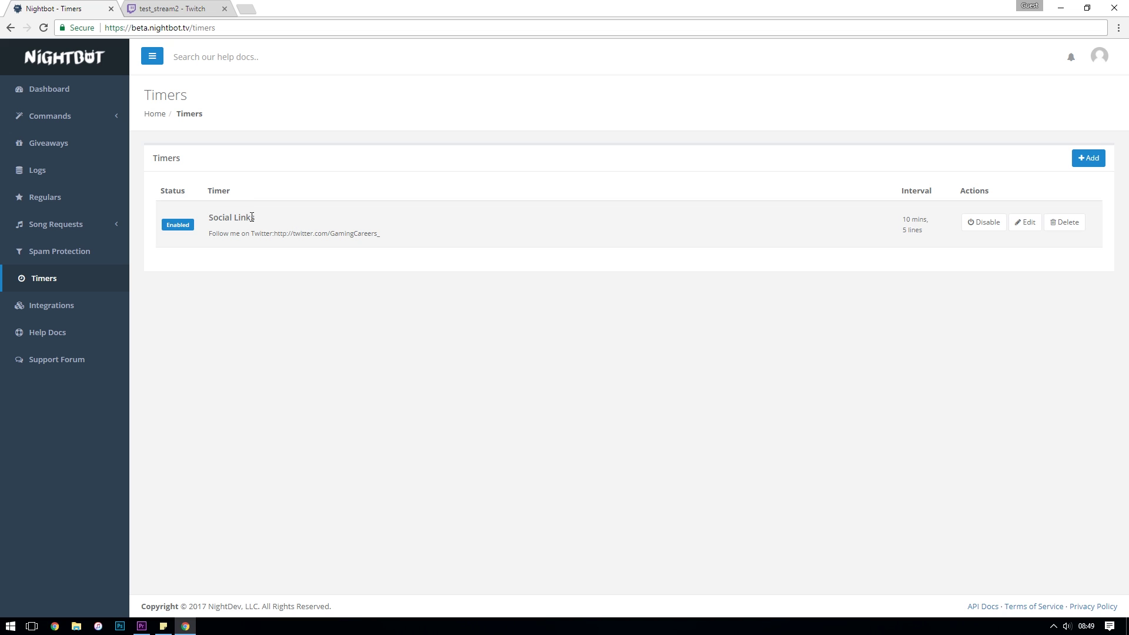
Step: Switch to the Twitch channel page and send the commands !youtube and !game in chat
click(182, 11)
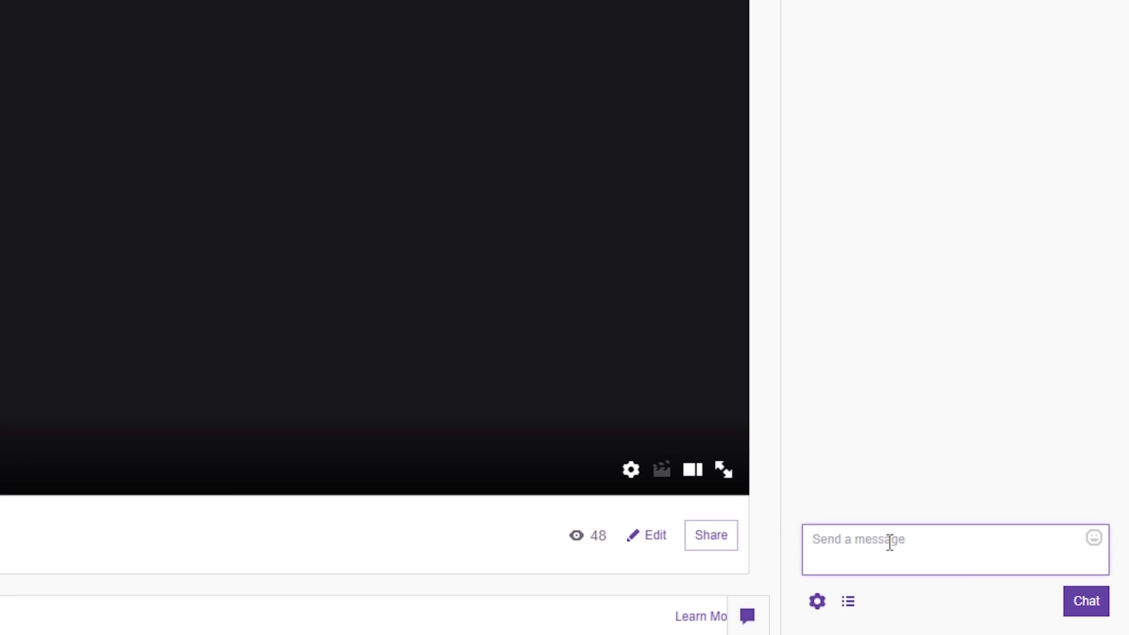
text(!youtube)
key(Return)
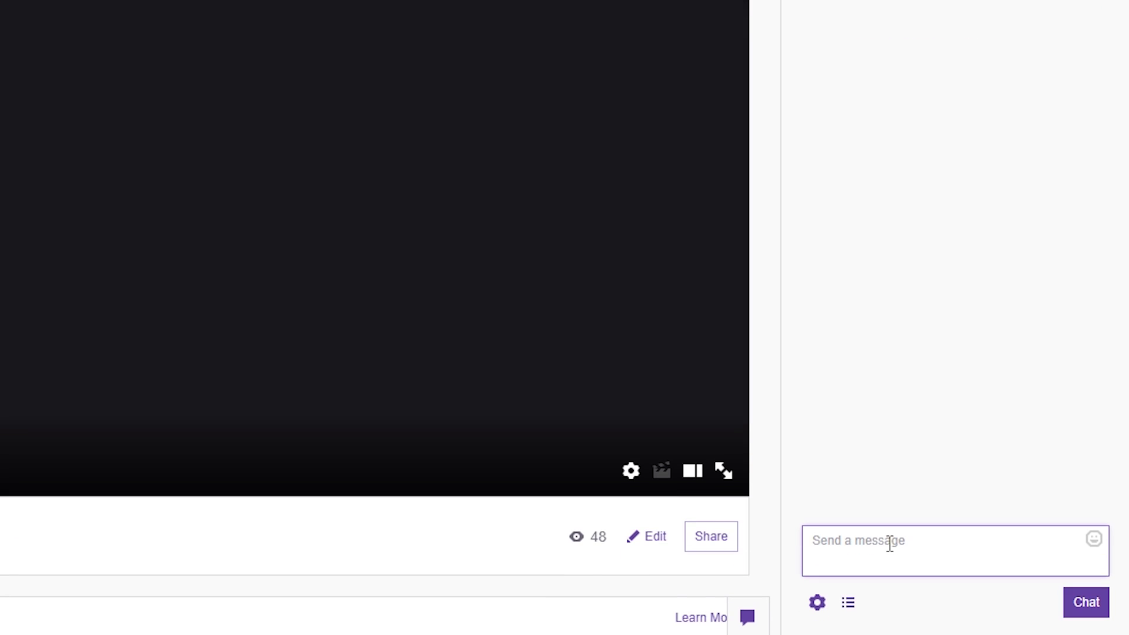
text(!game)
key(Return)
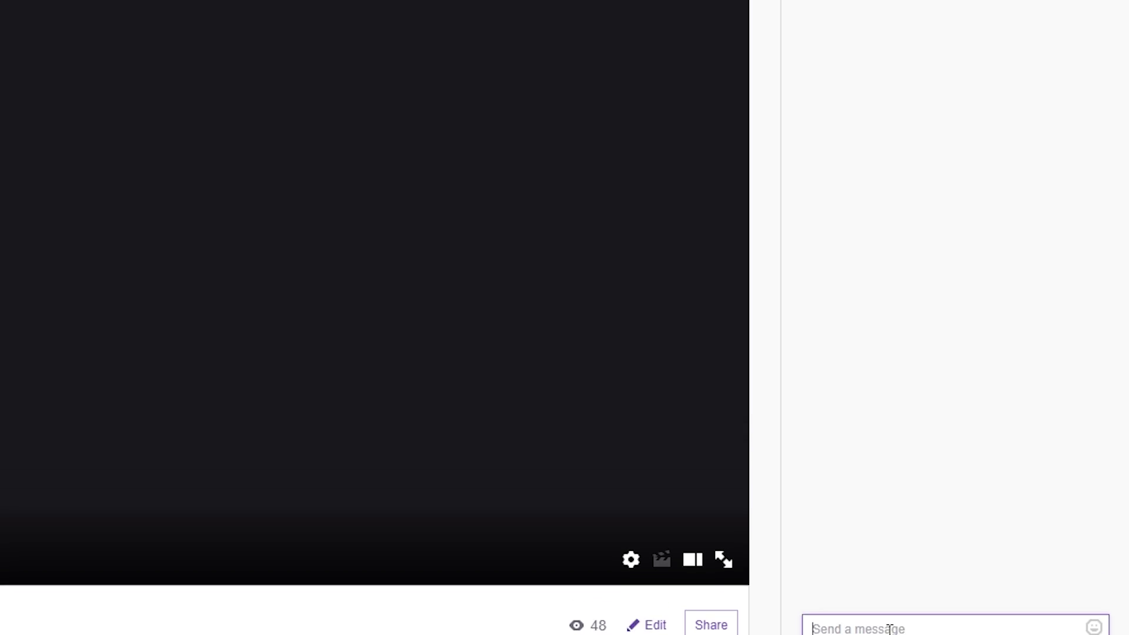